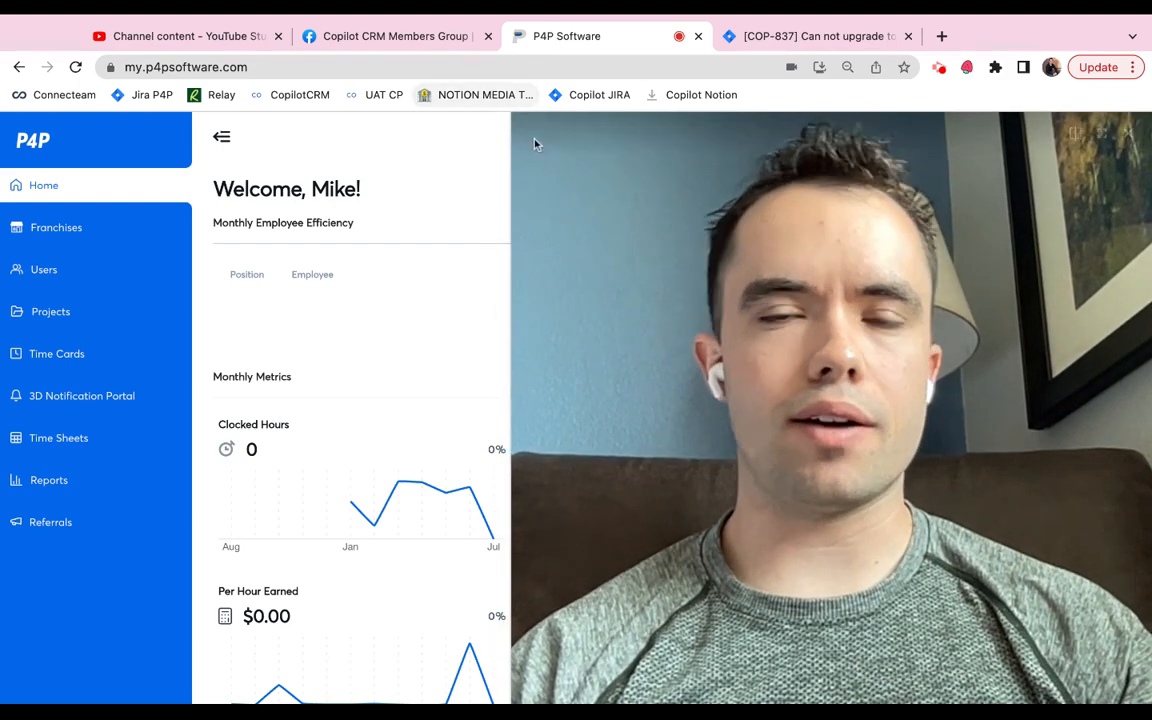
Close the browser tab showing the Jira upgrade issue
left_click(908, 37)
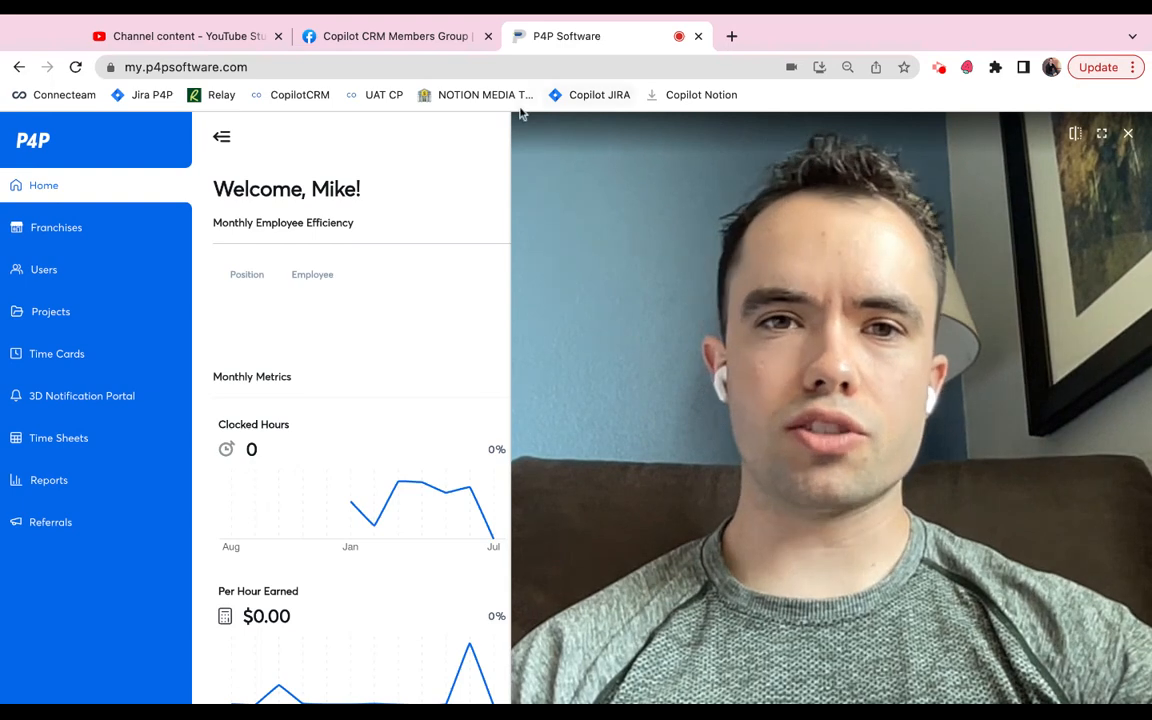
left_click_drag(509, 111, 512, 113)
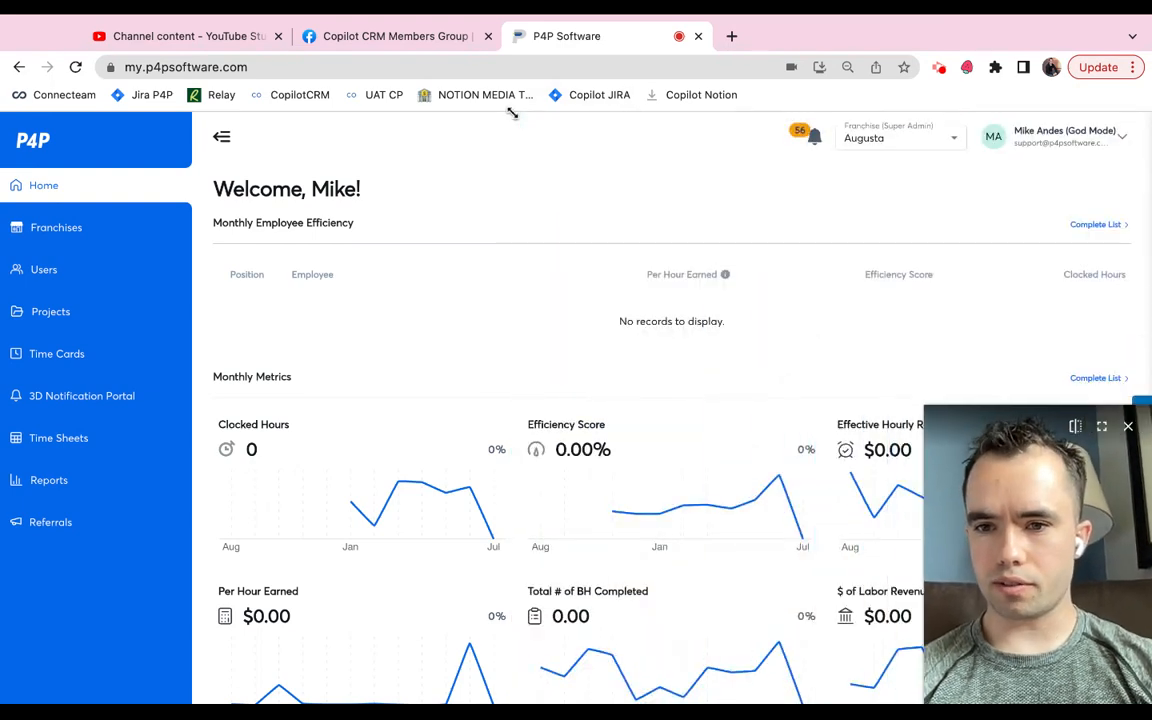
Examine the Monthly Metrics charts and the Projects in Process section on the home dashboard
scroll(812, 393, "down", 5)
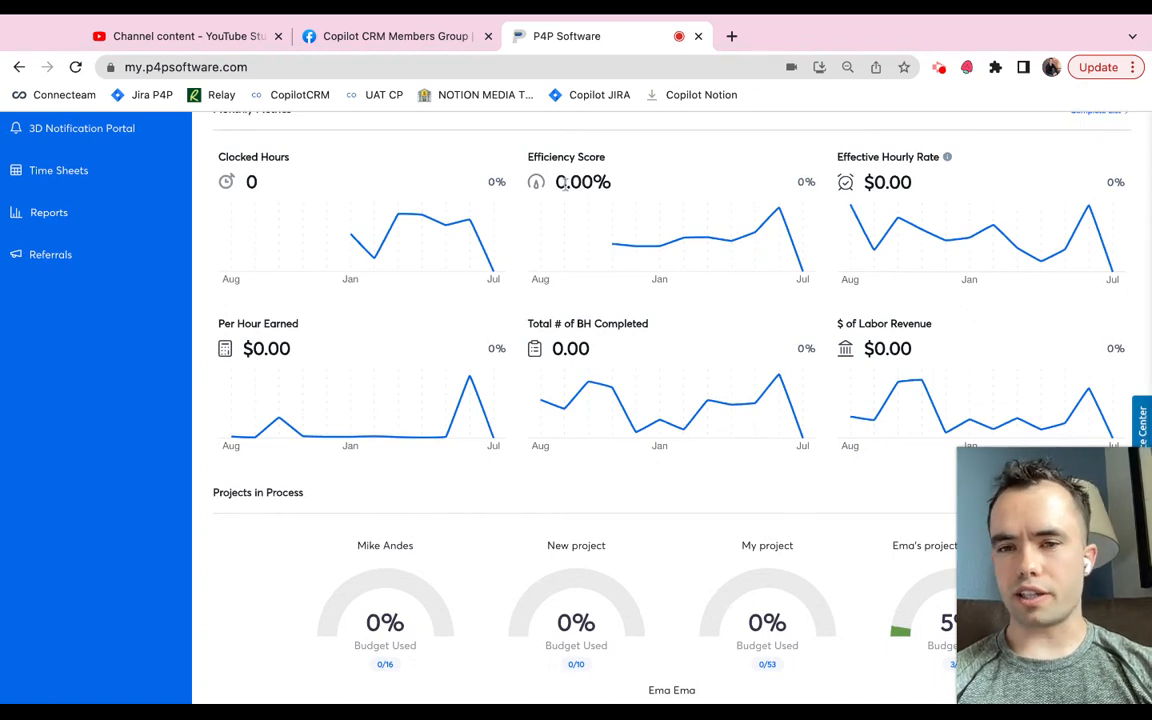
scroll(690, 280, "up", 2)
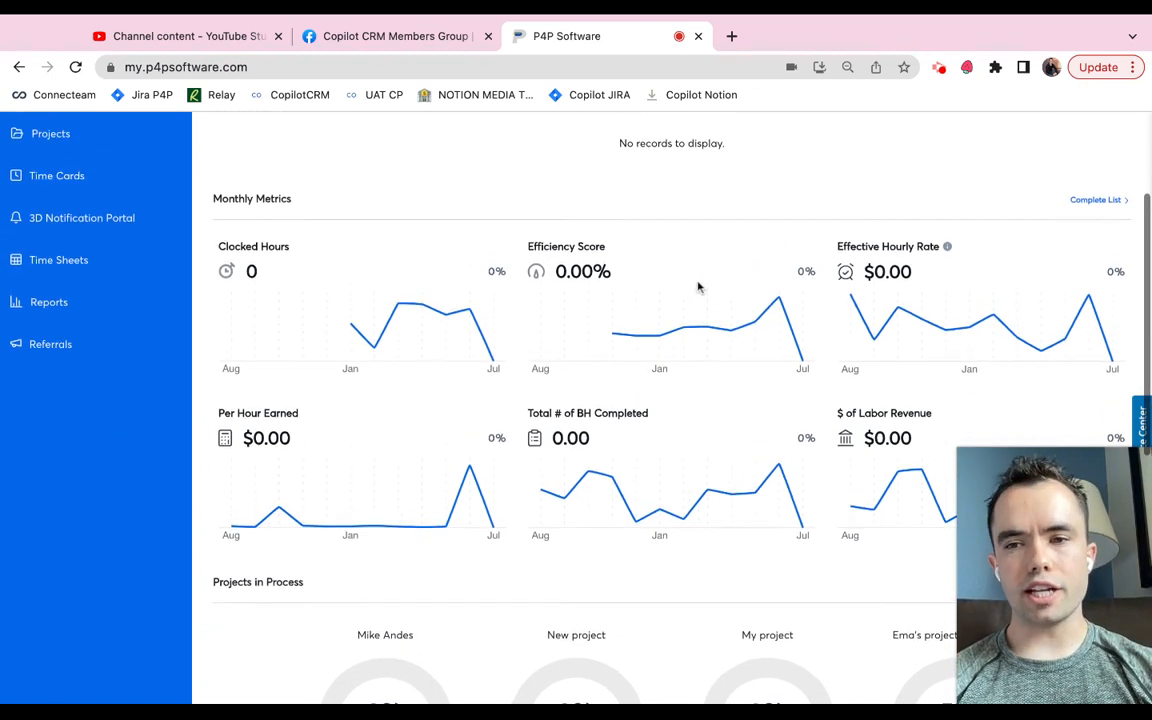
scroll(698, 287, "down", 1)
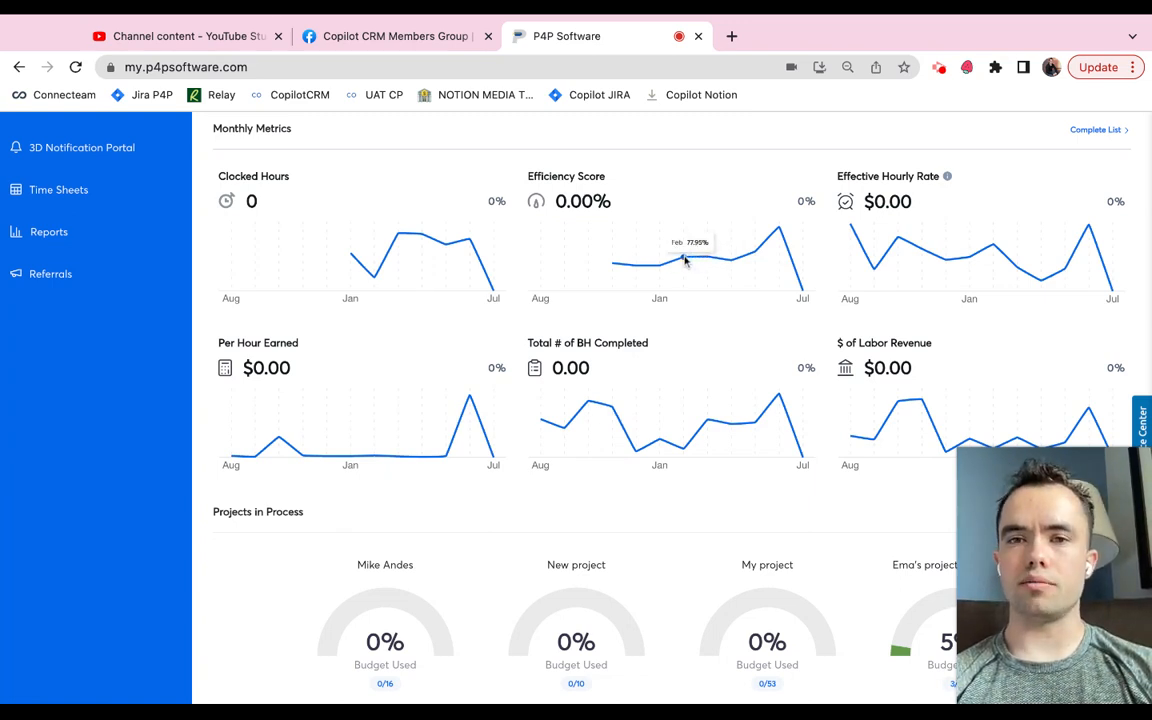
scroll(707, 243, "up", 1)
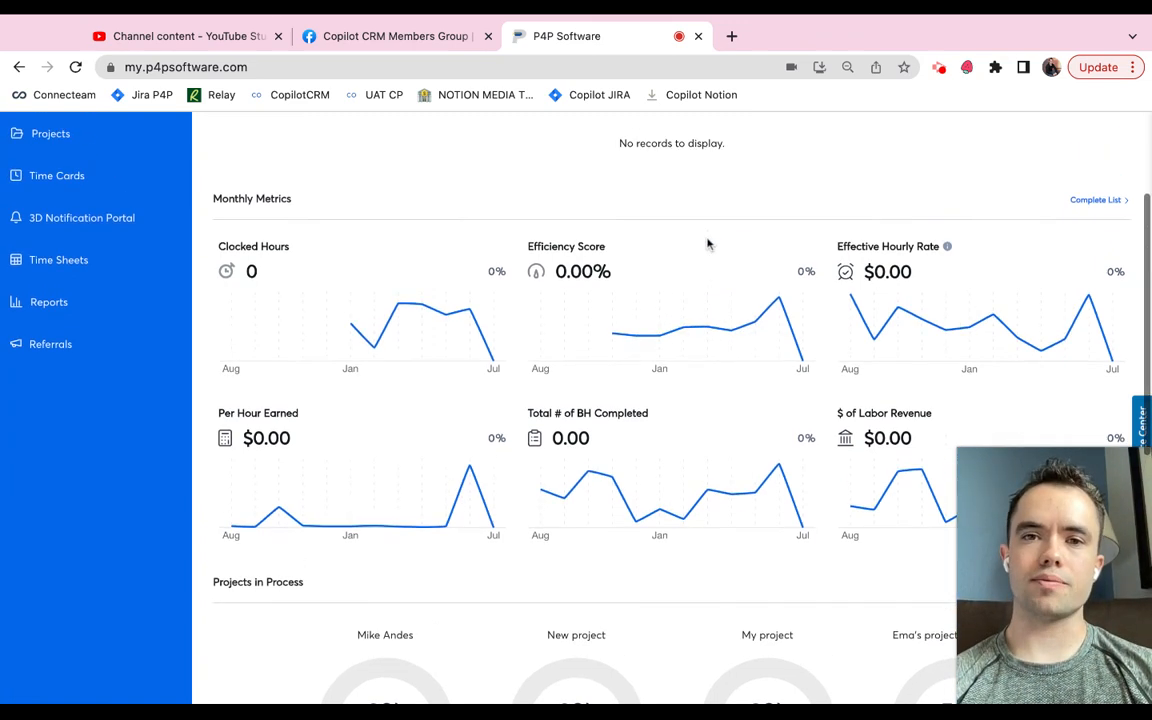
scroll(707, 243, "up", 2)
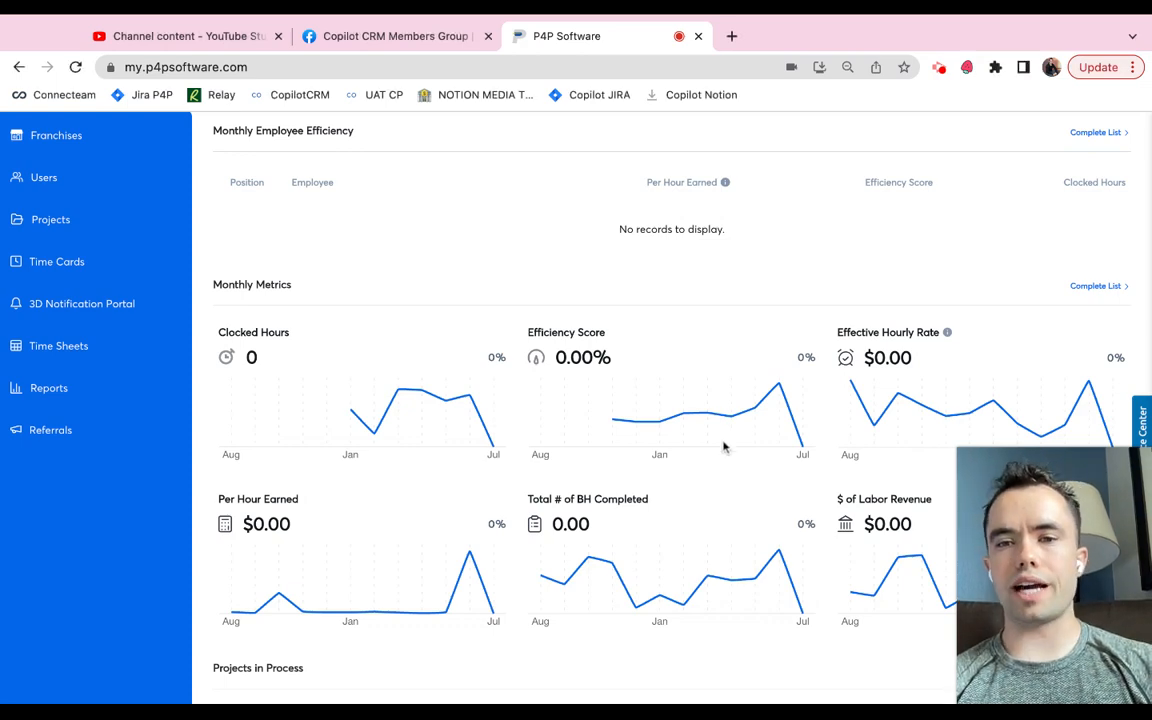
scroll(1092, 208, "up", 3)
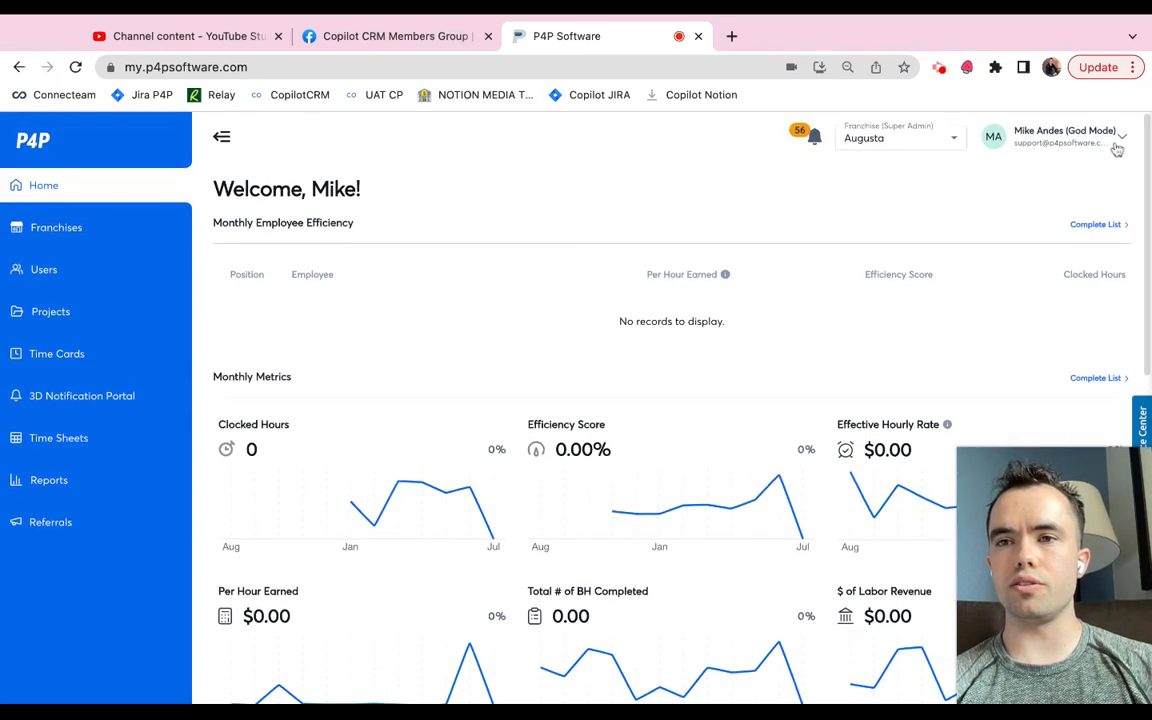
View the monthly Snapshots list from the account options and return to the home dashboard
left_click(1114, 138)
left_click(1063, 186)
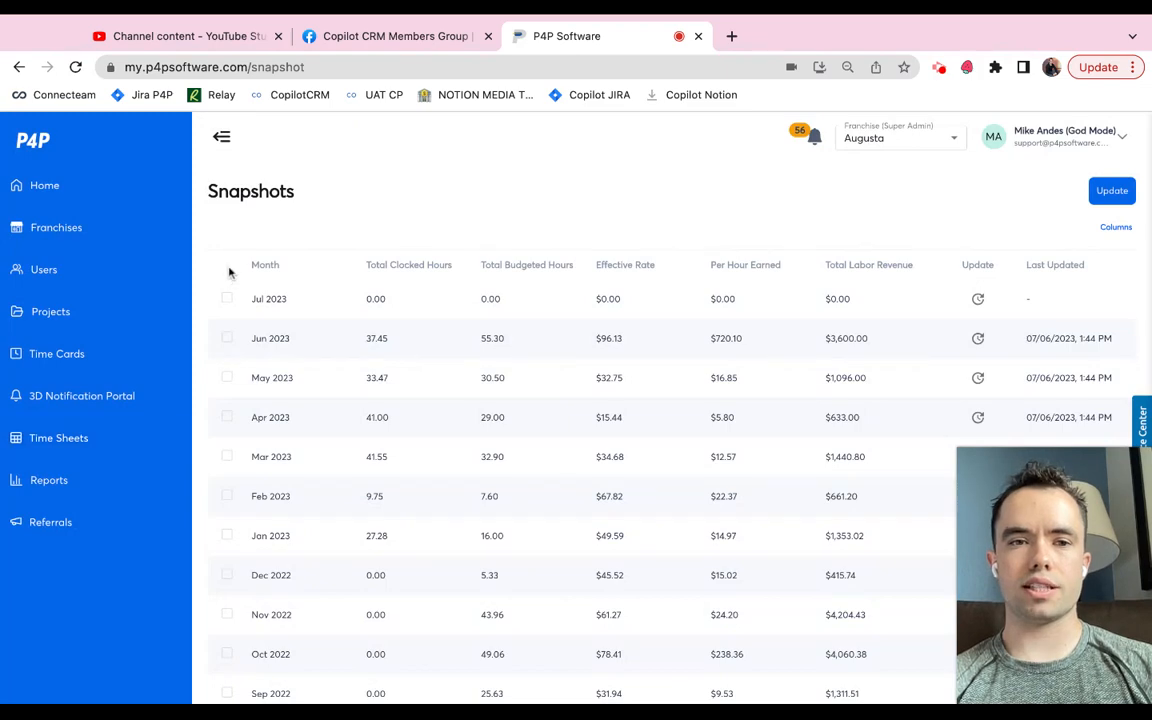
left_click(50, 177)
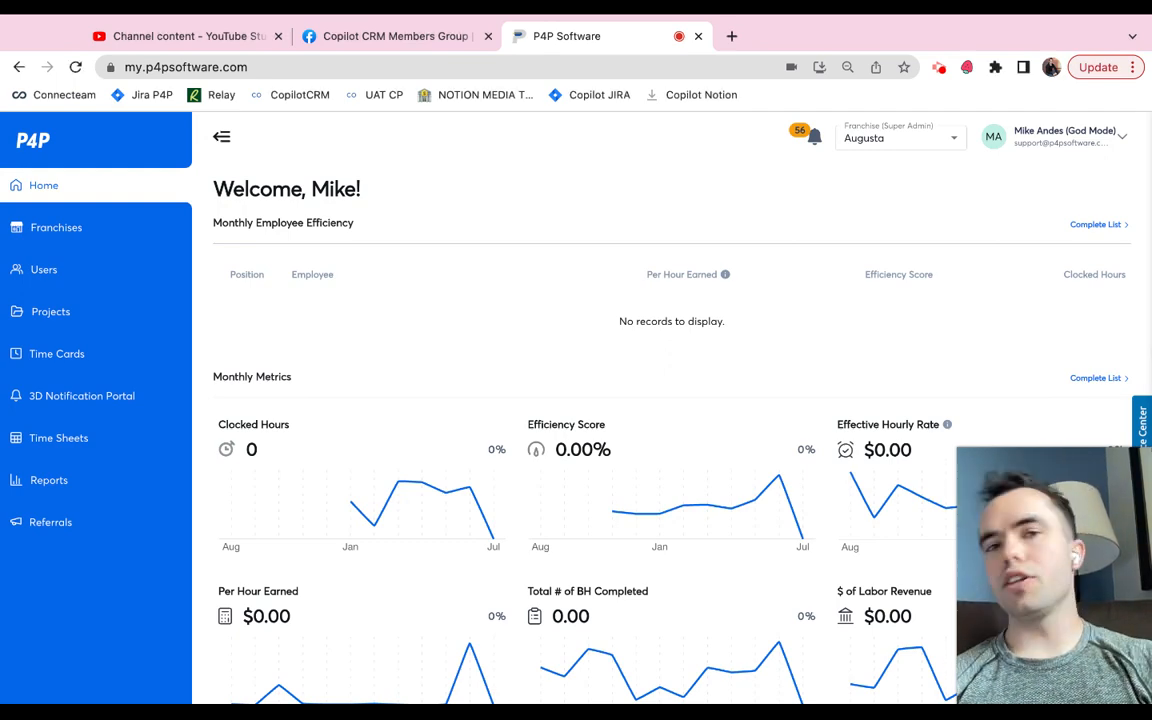
left_click_drag(960, 451, 479, 112)
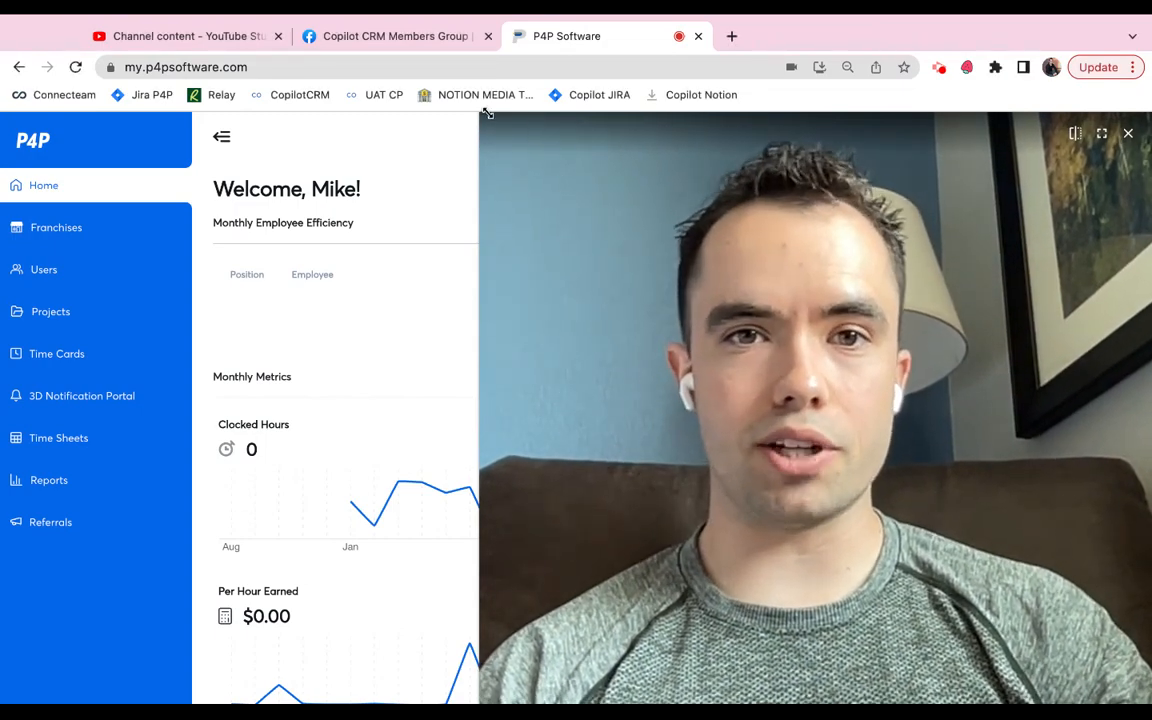
left_click_drag(483, 113, 884, 362)
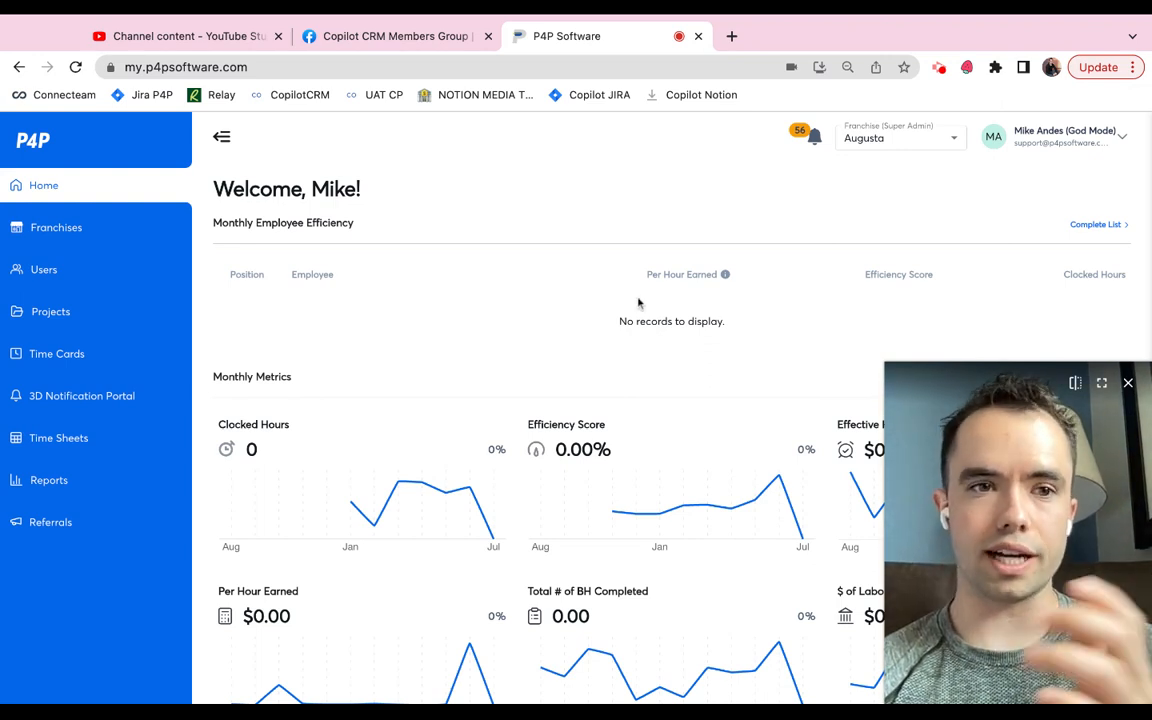
Start a new project in the Projects section and fill in a test project name
left_click(123, 312)
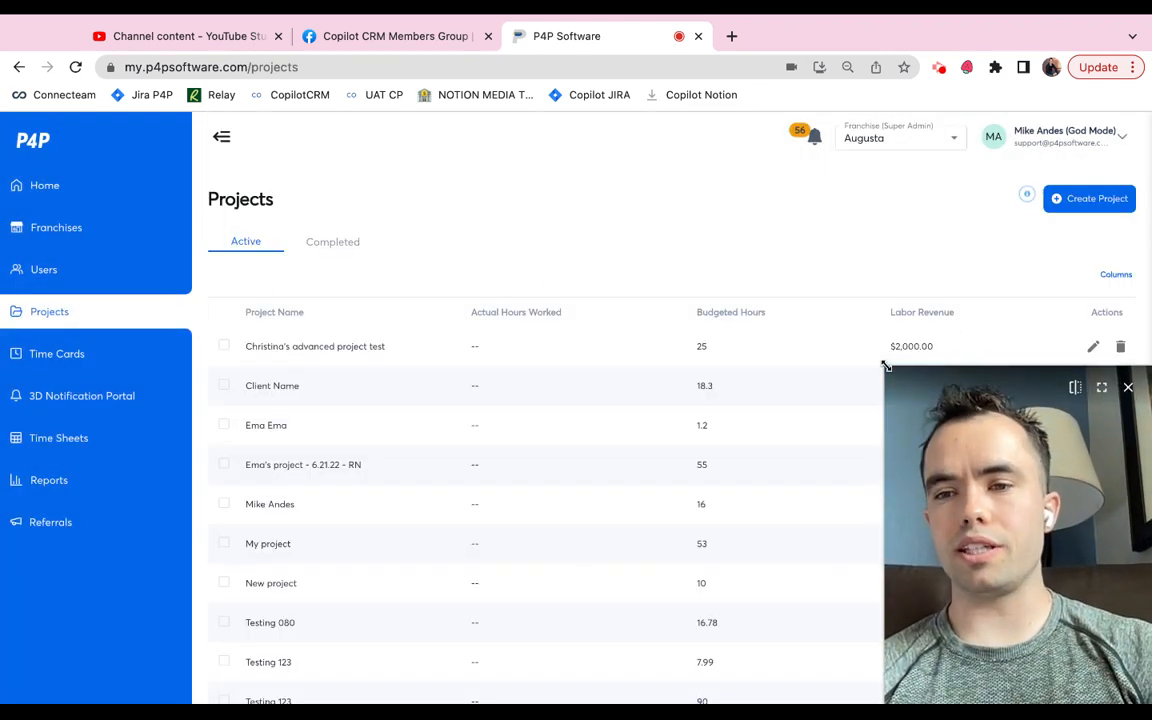
left_click_drag(886, 366, 972, 486)
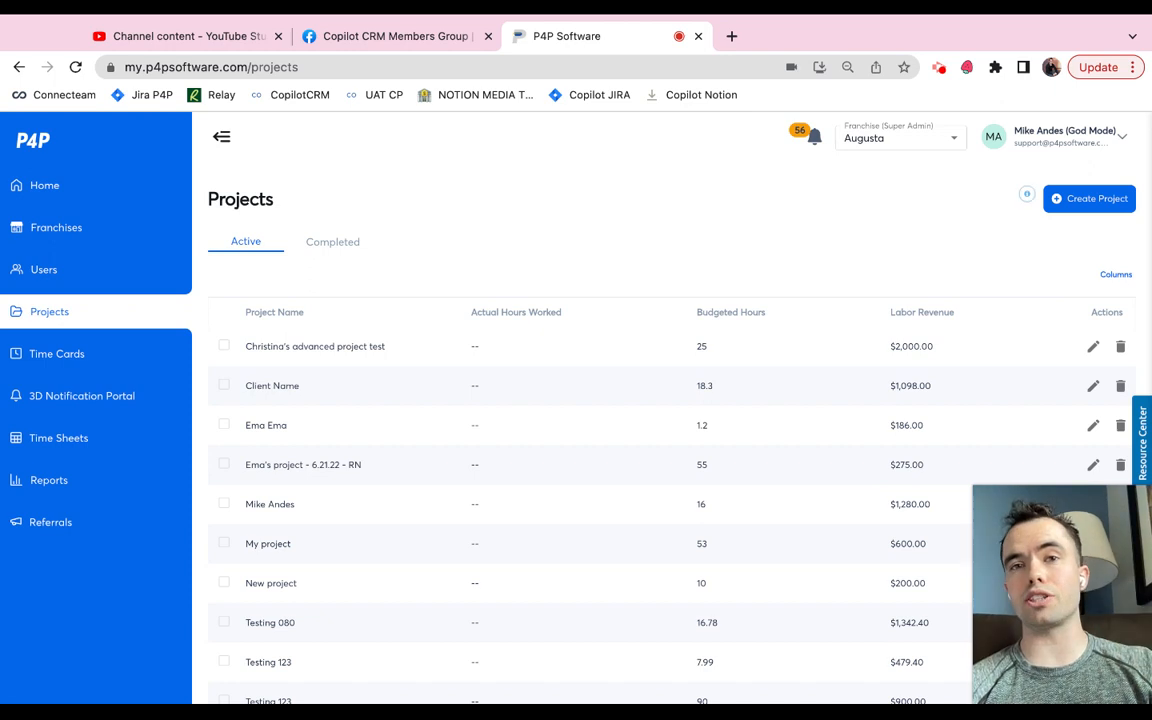
left_click(1100, 205)
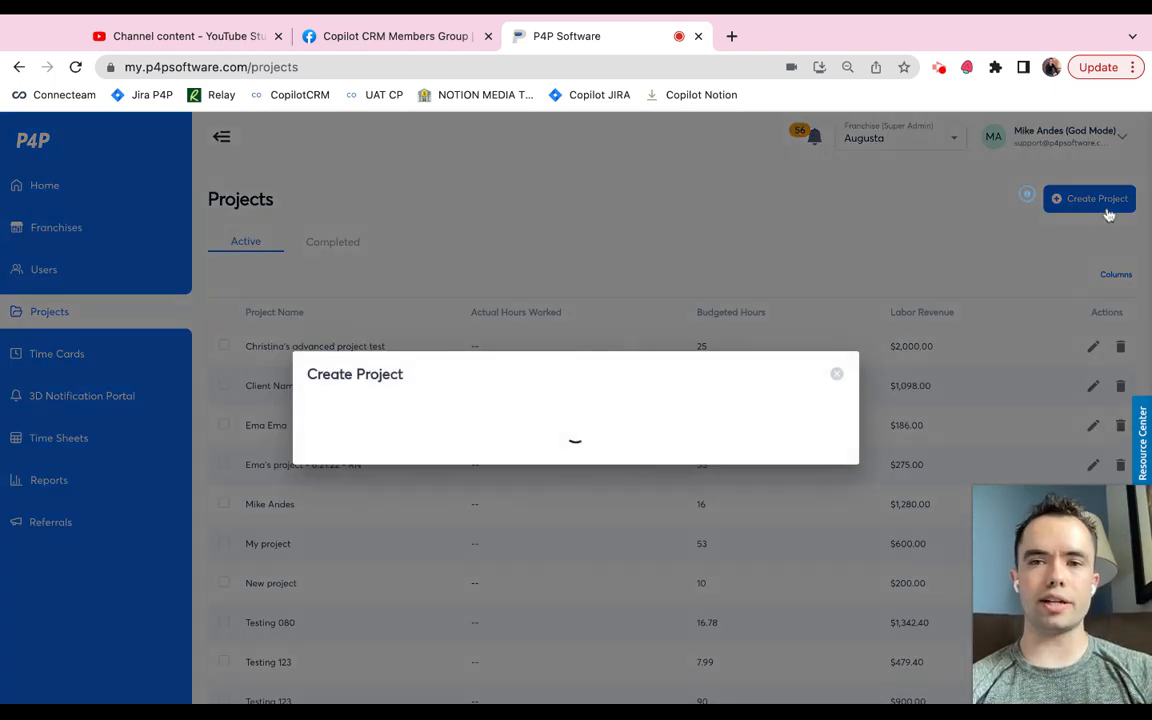
left_click(613, 302)
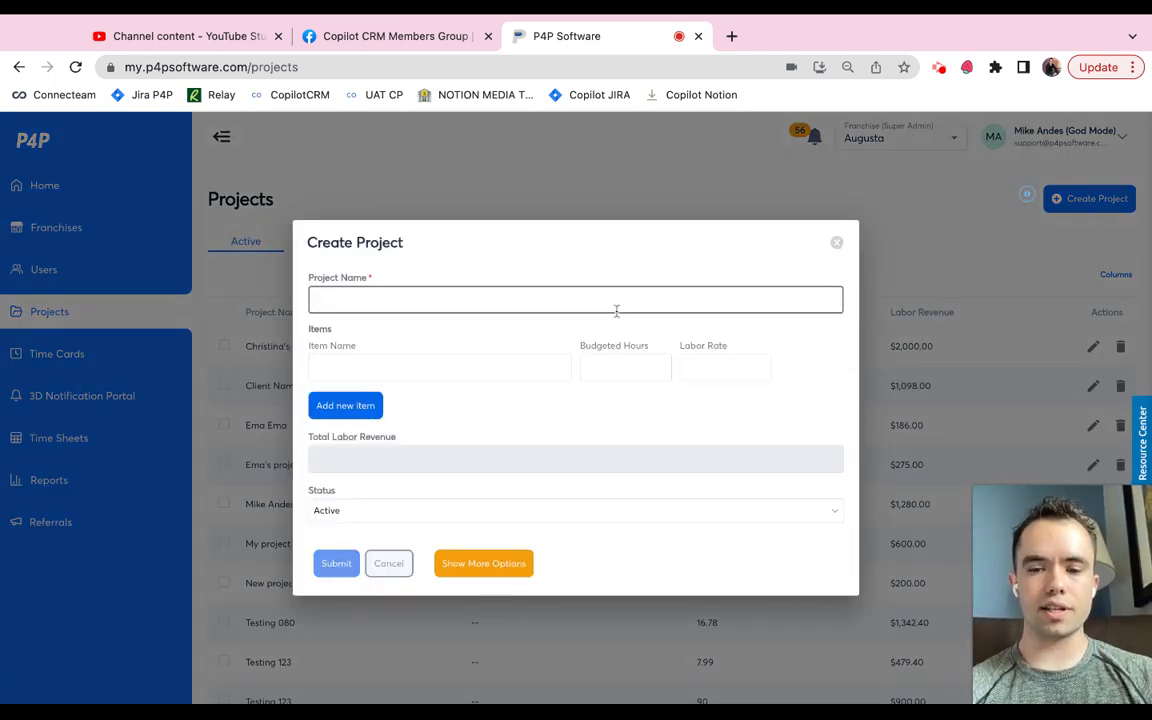
type("MIKE TEST")
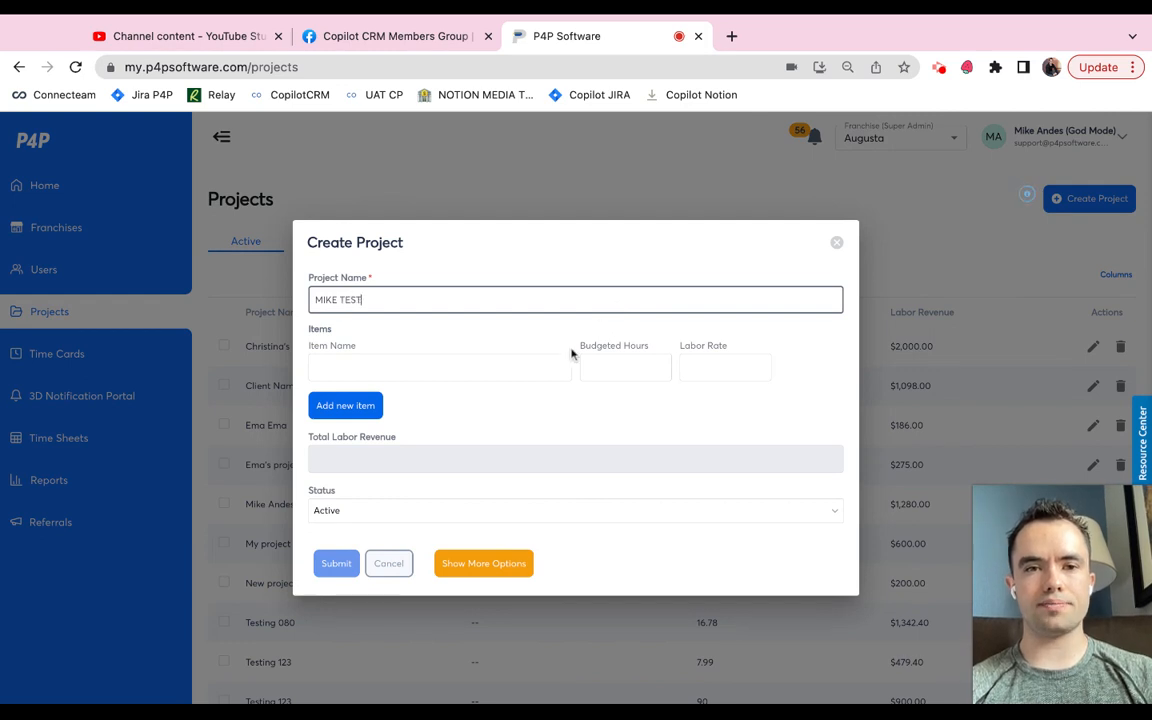
Name the project's first item Cleanup and add a second item named Paver Patio
left_click(531, 376)
type("Cleanup")
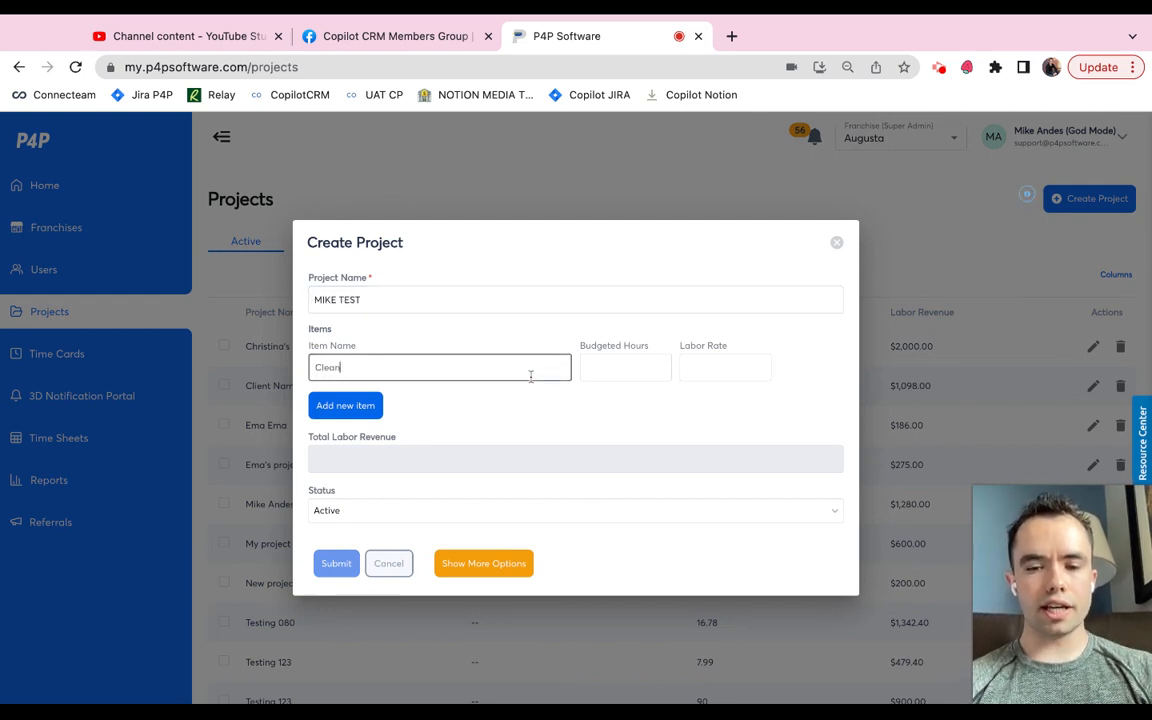
left_click(561, 393)
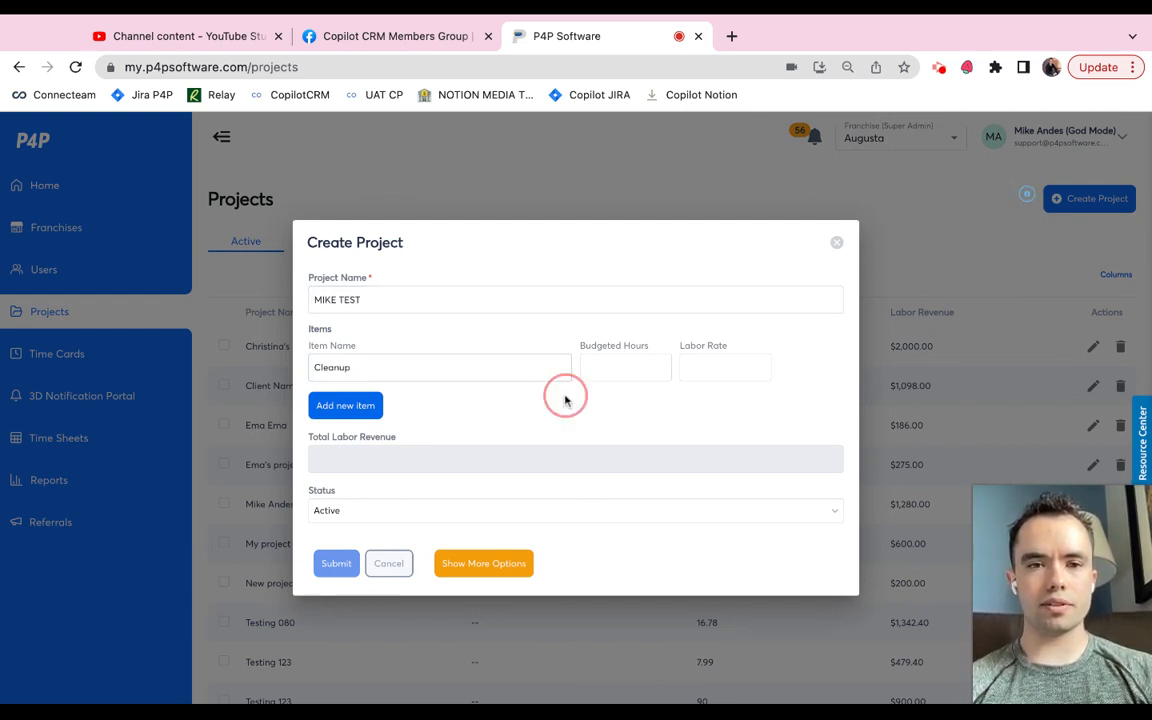
left_click(352, 404)
left_click(358, 397)
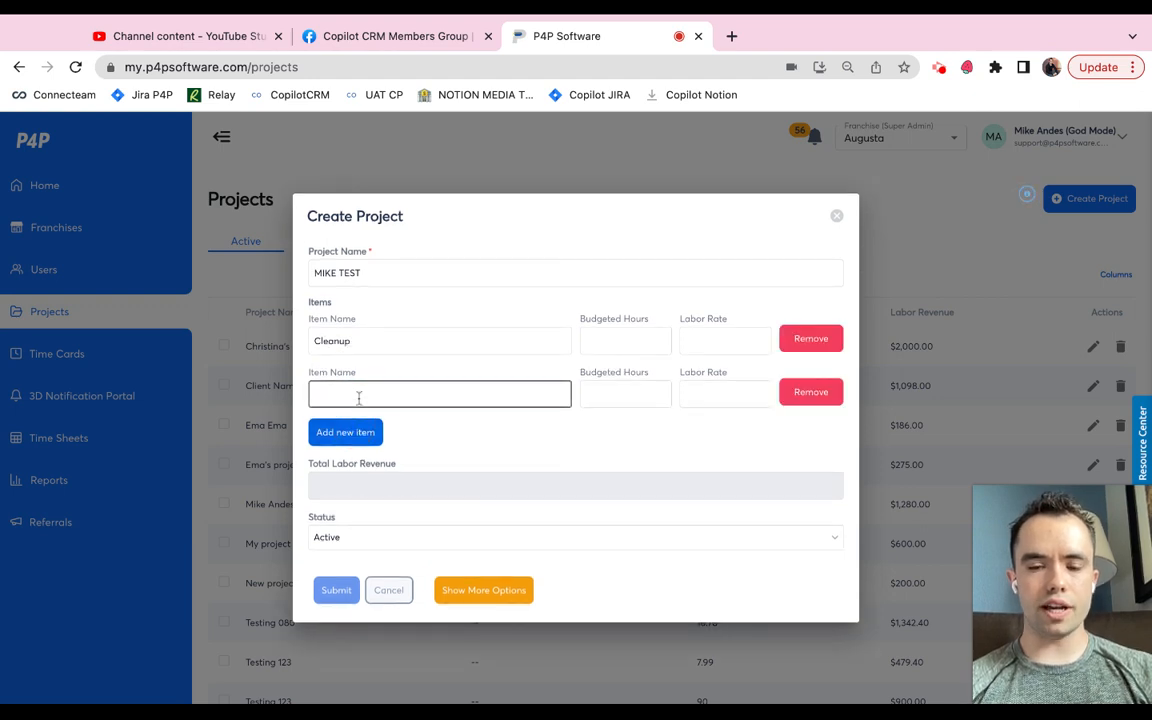
type("Paver Patio")
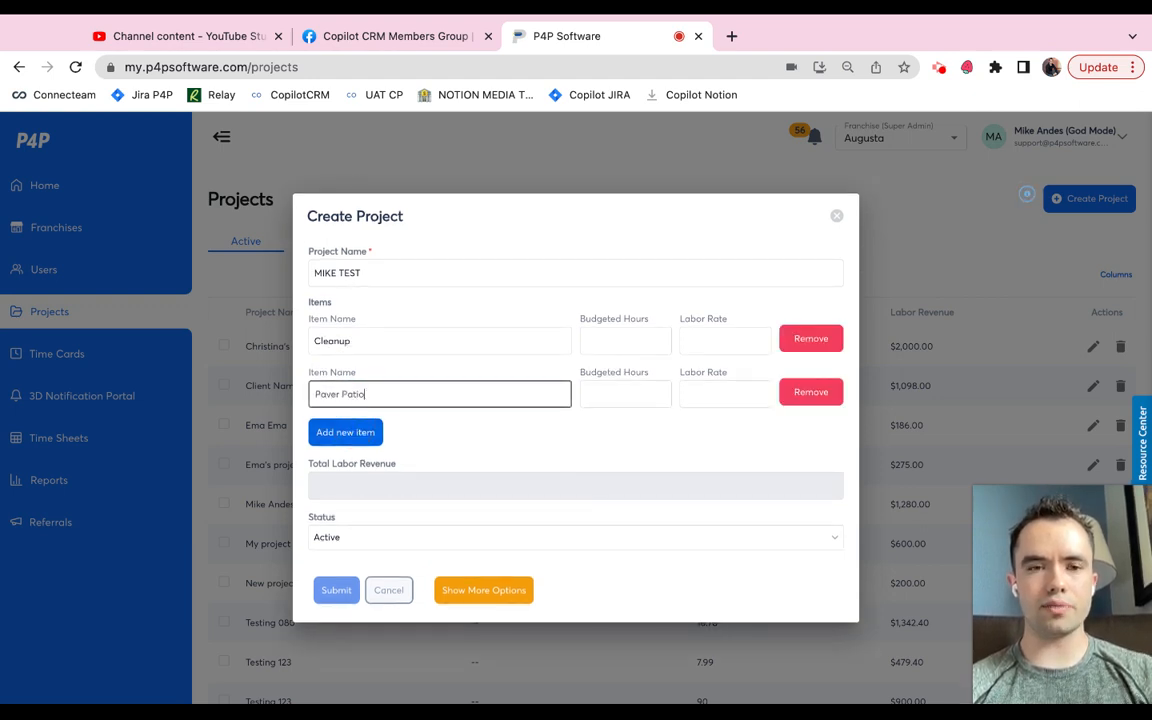
Set Cleanup to 50 budgeted hours at a labor rate of 80, and Paver Patio to 80 hours at 100
left_click(591, 342)
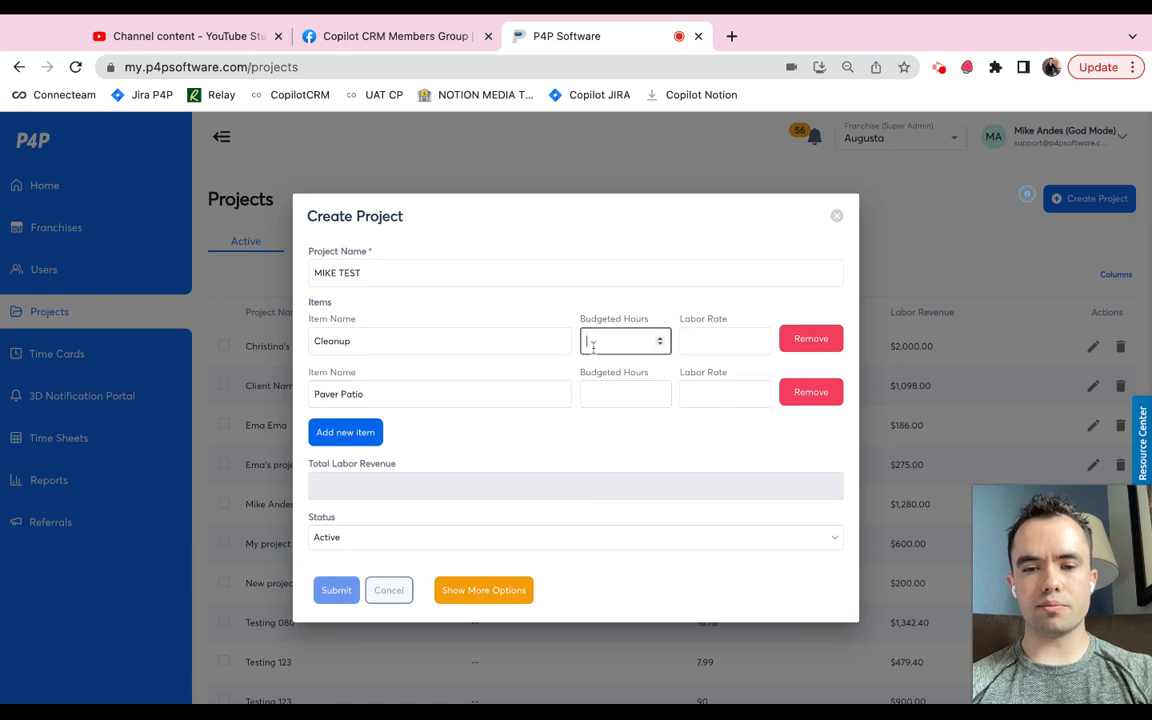
type("50")
left_click(711, 345)
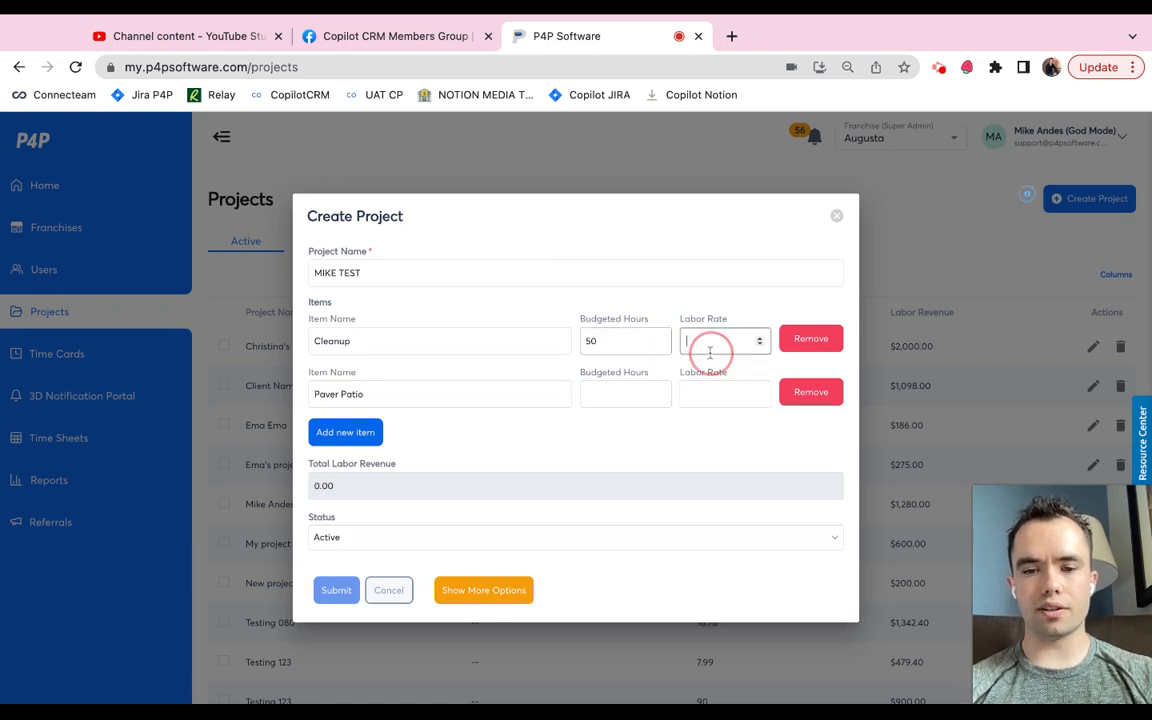
type("80")
left_click(640, 396)
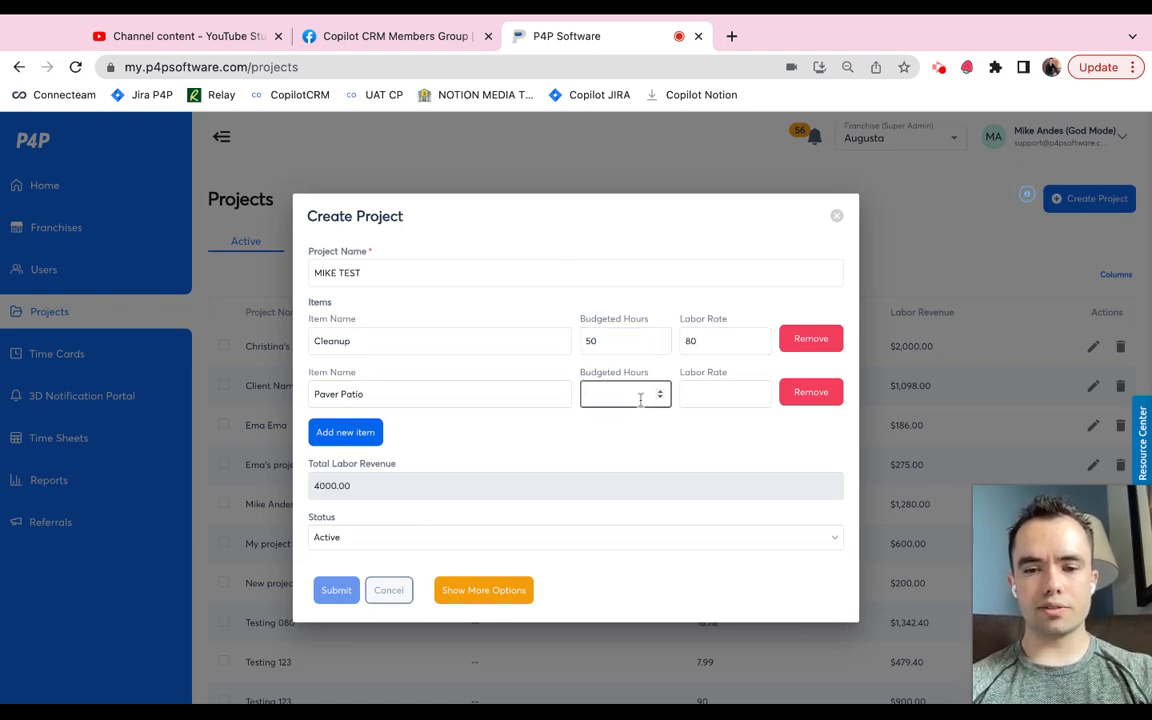
type("80")
left_click(703, 398)
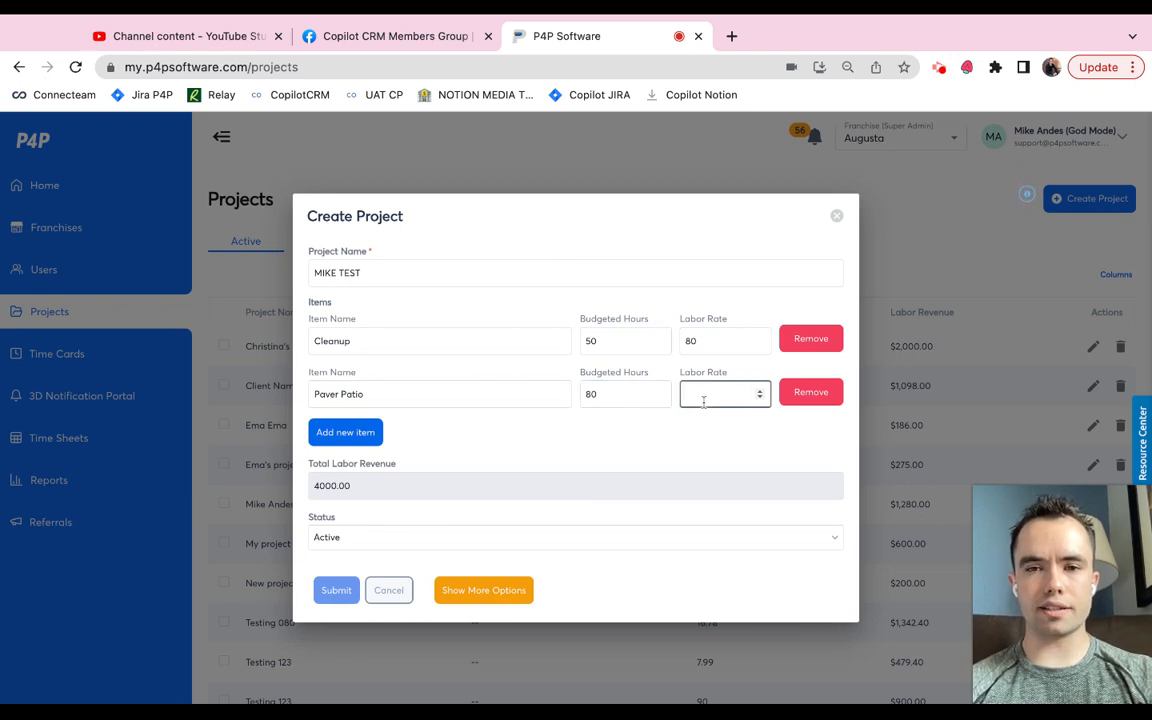
type("100")
left_click(656, 232)
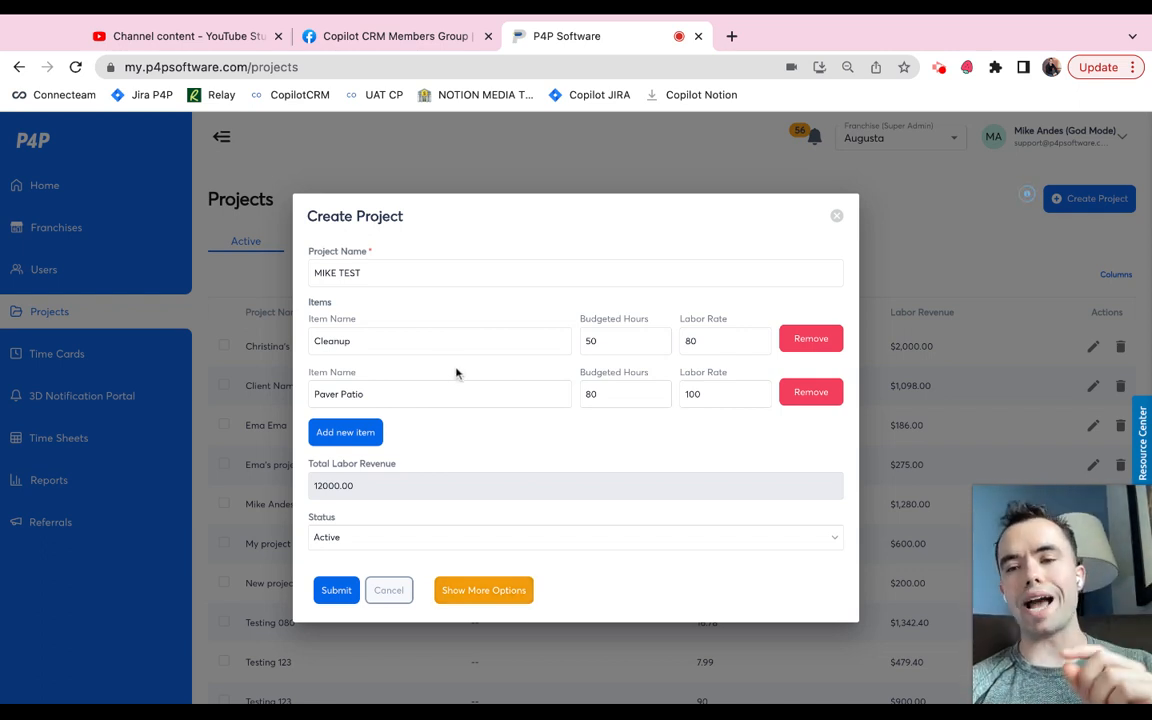
Show the project's additional options, enable Assign Employees and assign three employees to the project
left_click(477, 592)
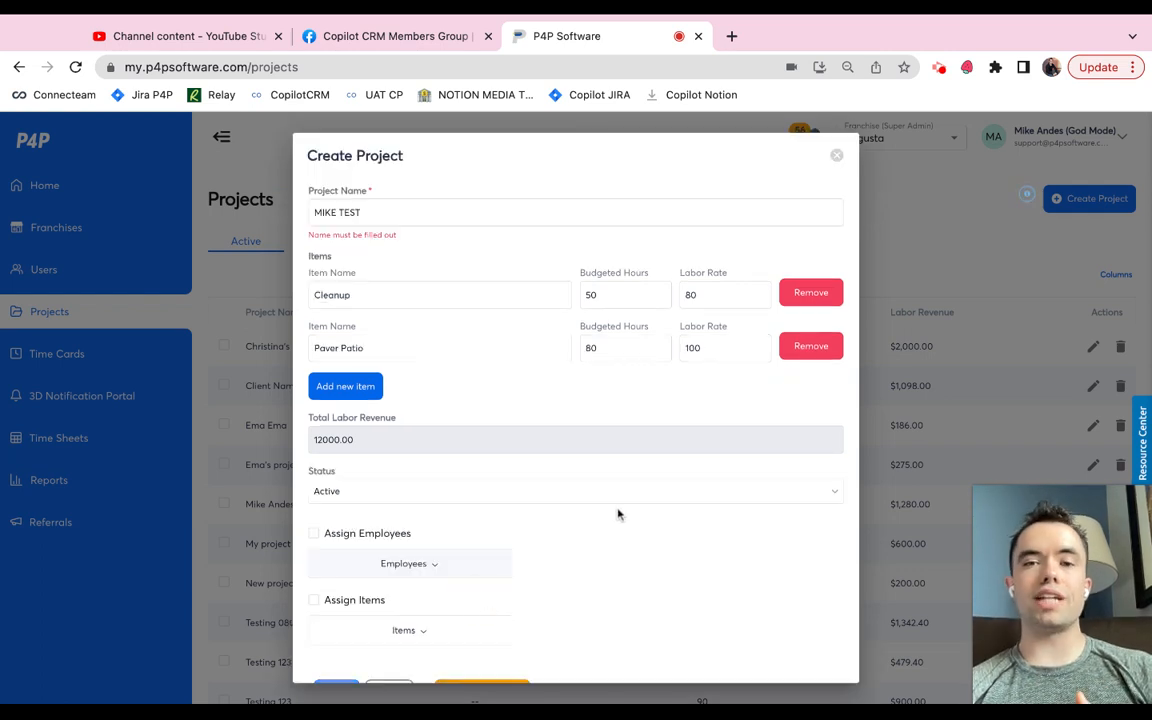
scroll(620, 522, "down", 1)
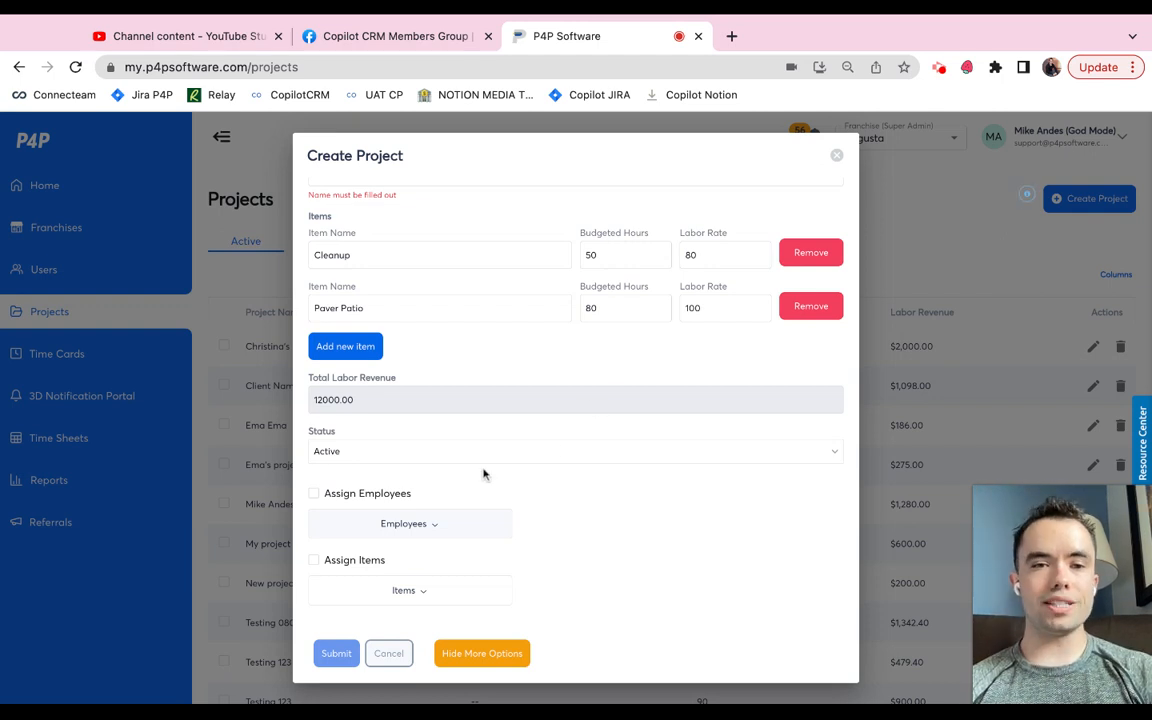
left_click(314, 493)
left_click(409, 522)
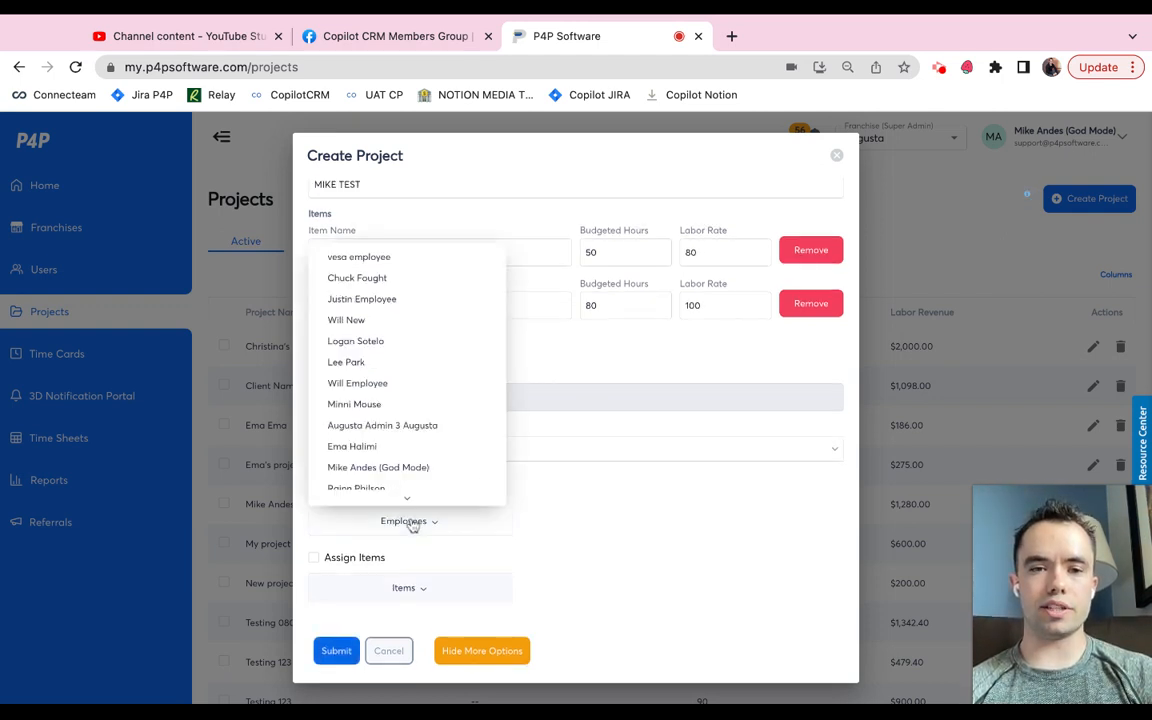
left_click(385, 363)
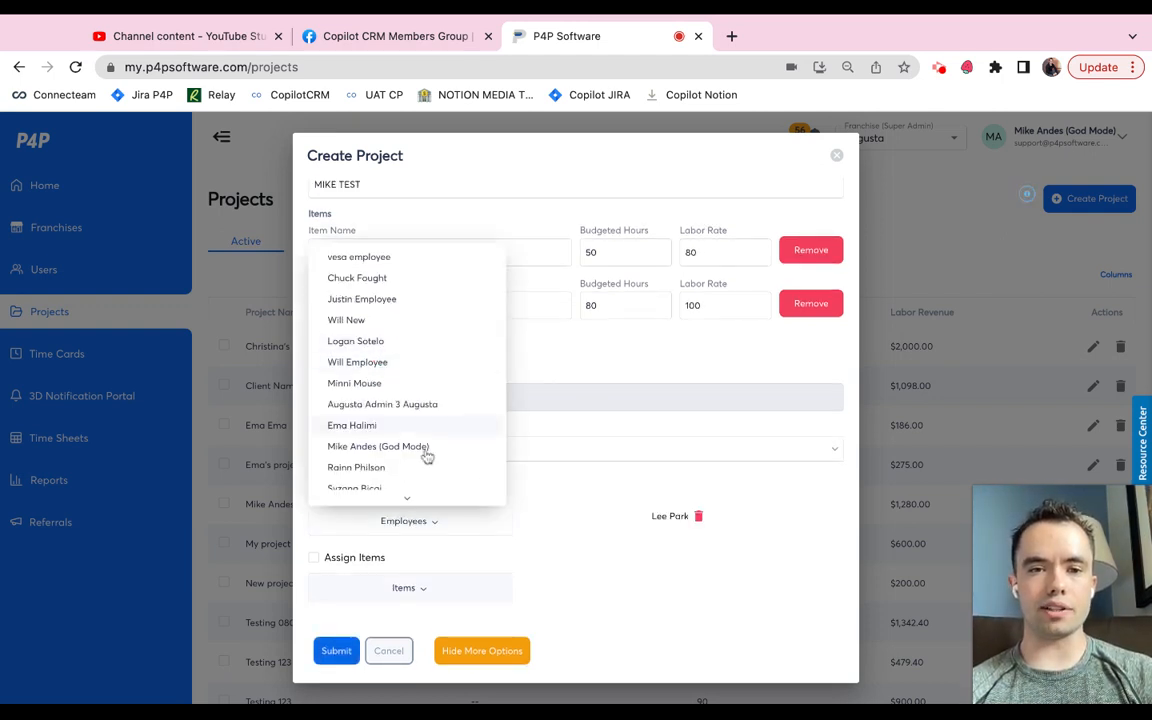
left_click(385, 280)
left_click(378, 320)
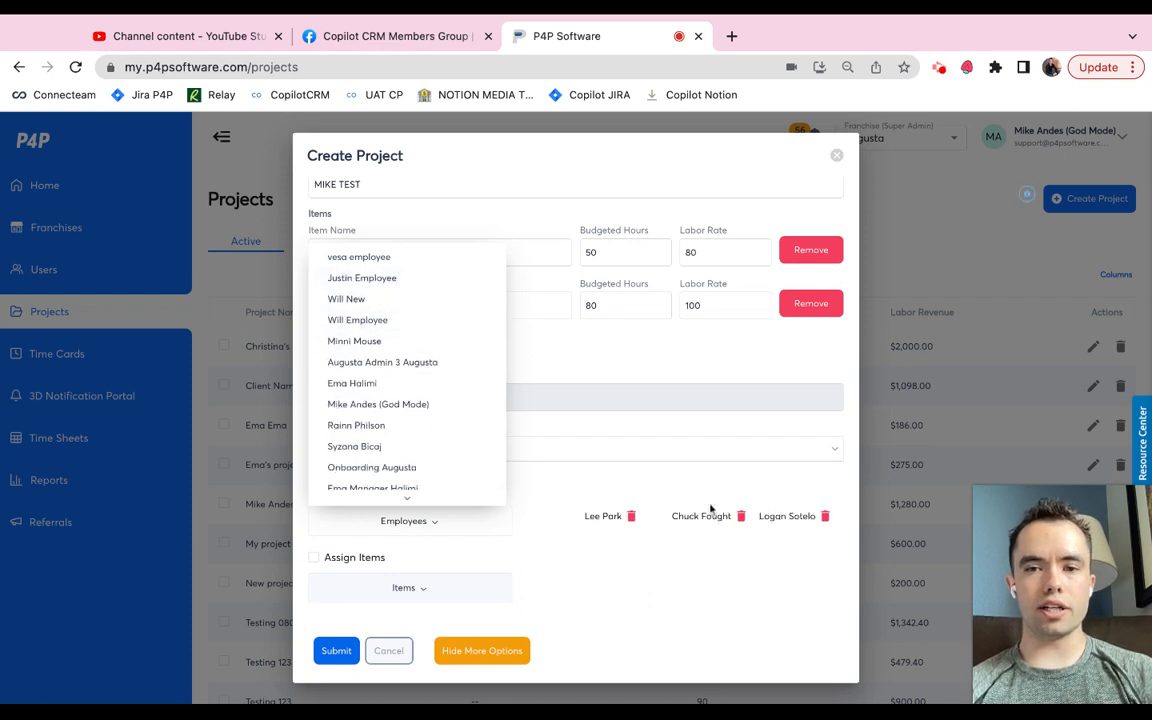
left_click(752, 478)
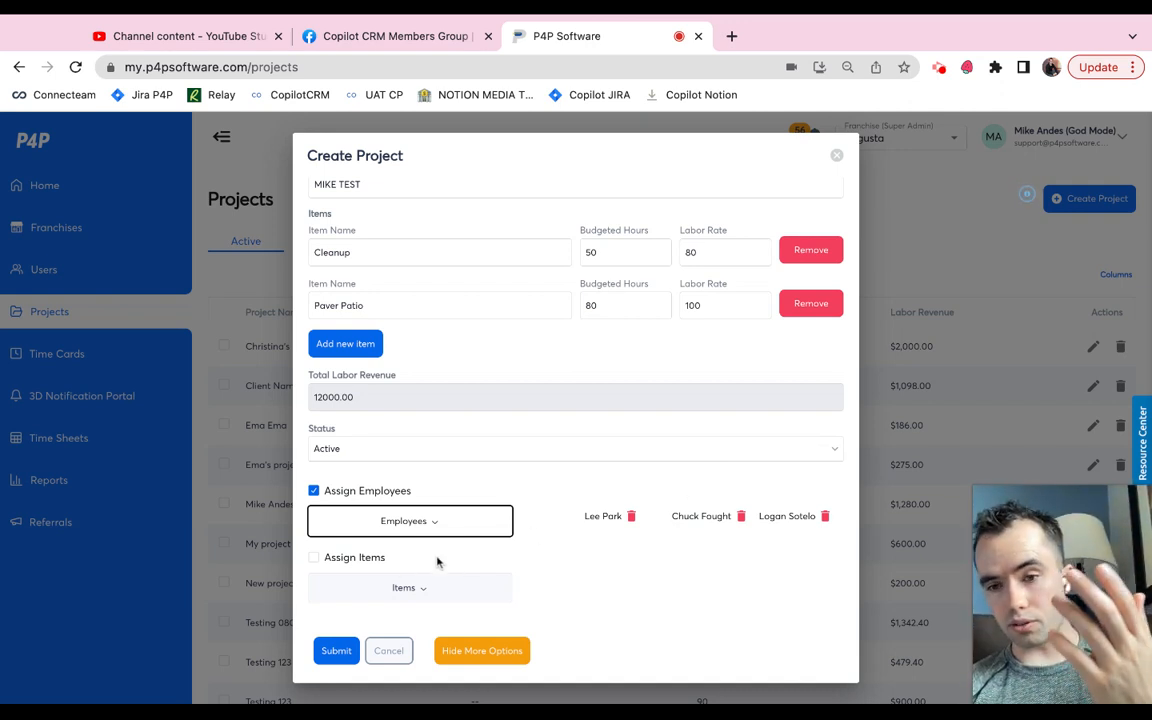
Enable Assign Items, choose Paver Patio and assign it to the first of the project's employees
left_click(314, 557)
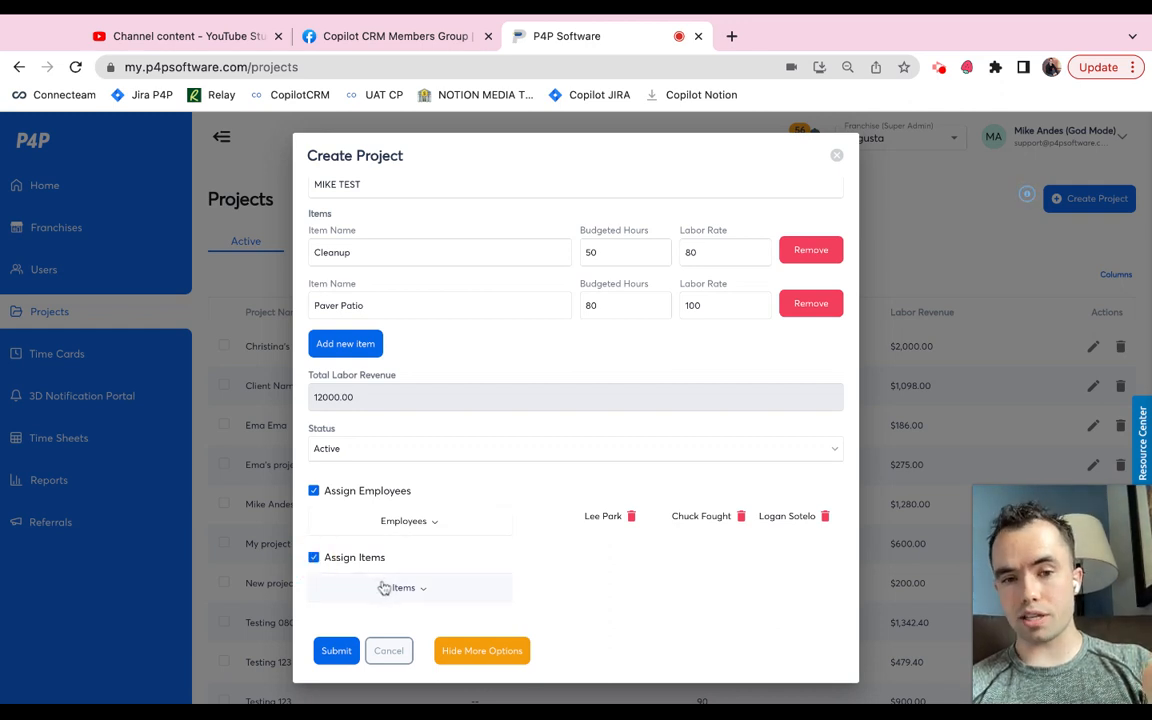
left_click(384, 588)
left_click(345, 556)
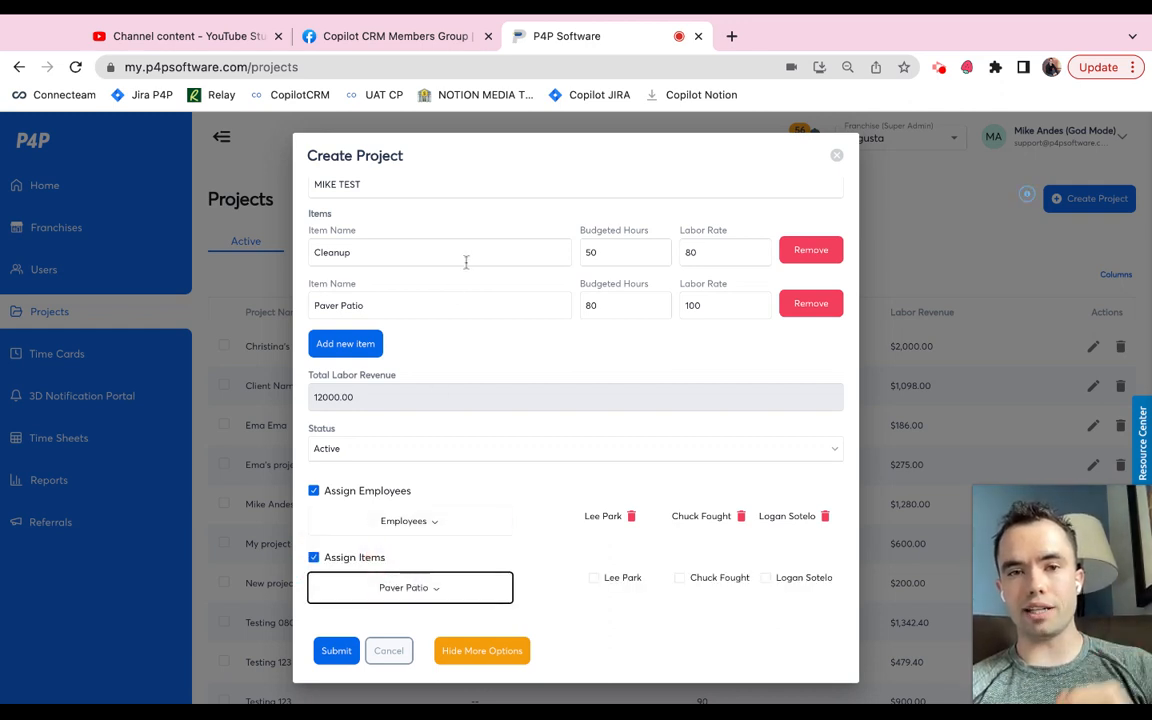
left_click(594, 579)
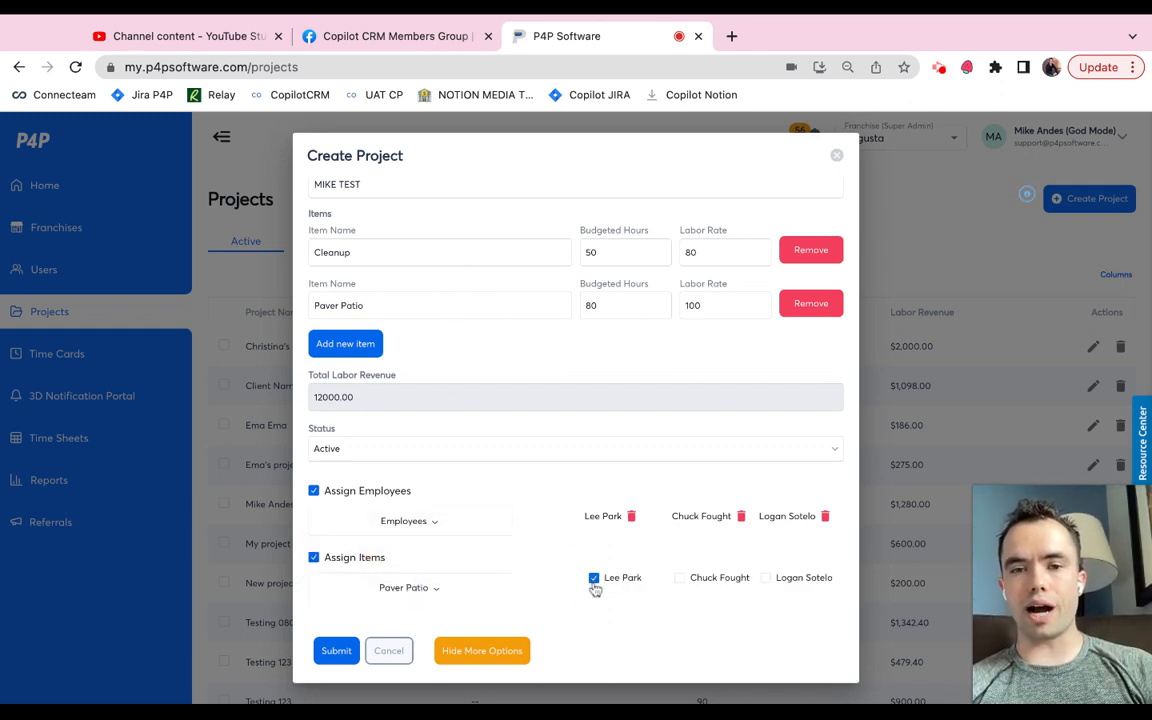
Assign Paver Patio to the second project employee as well, and assign Cleanup to the second and third employees
left_click(680, 579)
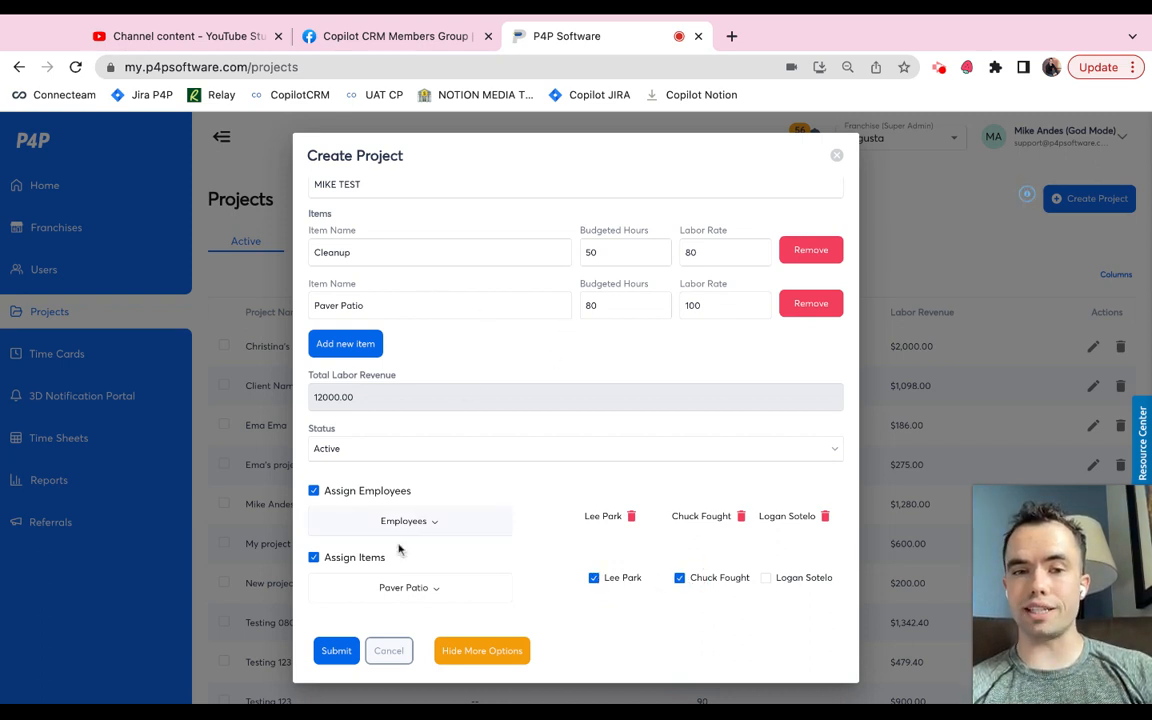
left_click(455, 592)
left_click(393, 543)
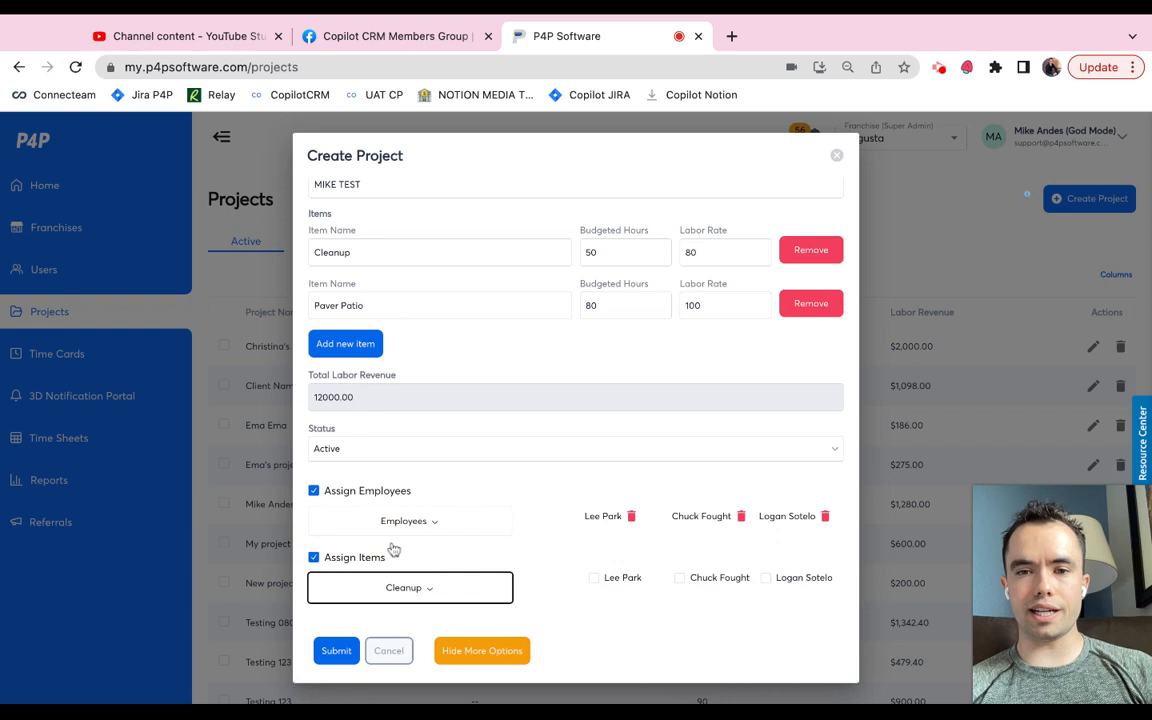
left_click(766, 578)
left_click(680, 580)
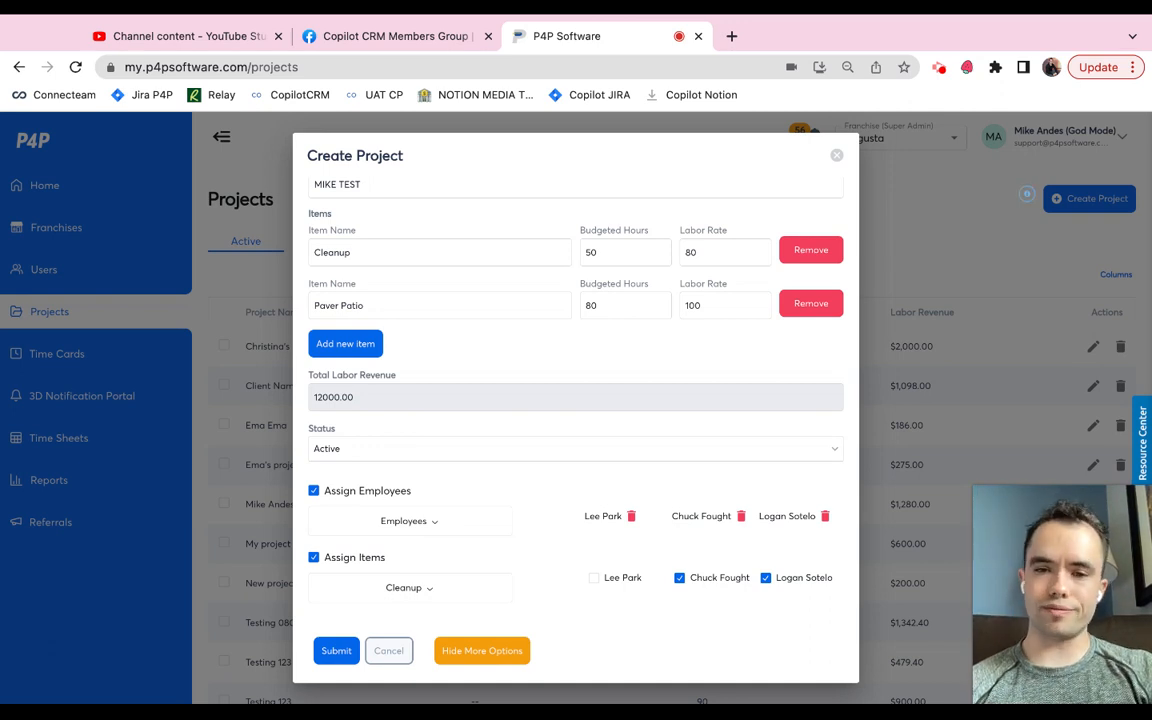
Review the employee assignments of Paver Patio and cancel creating the project
left_click(442, 598)
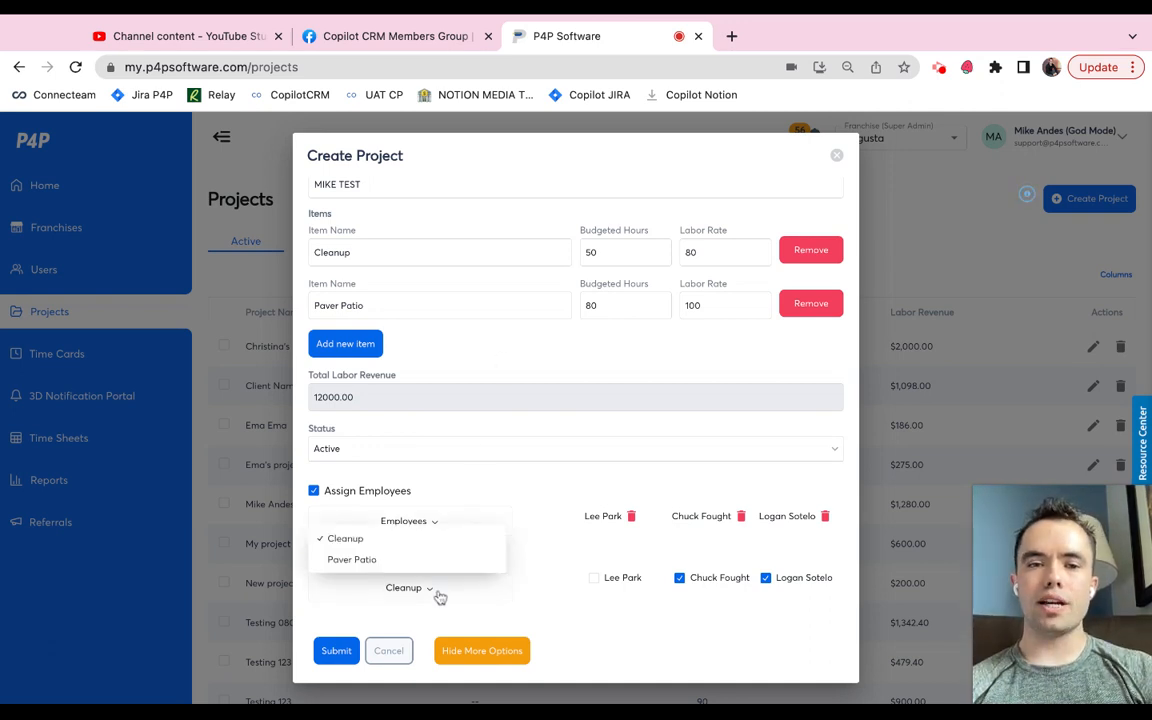
left_click(404, 567)
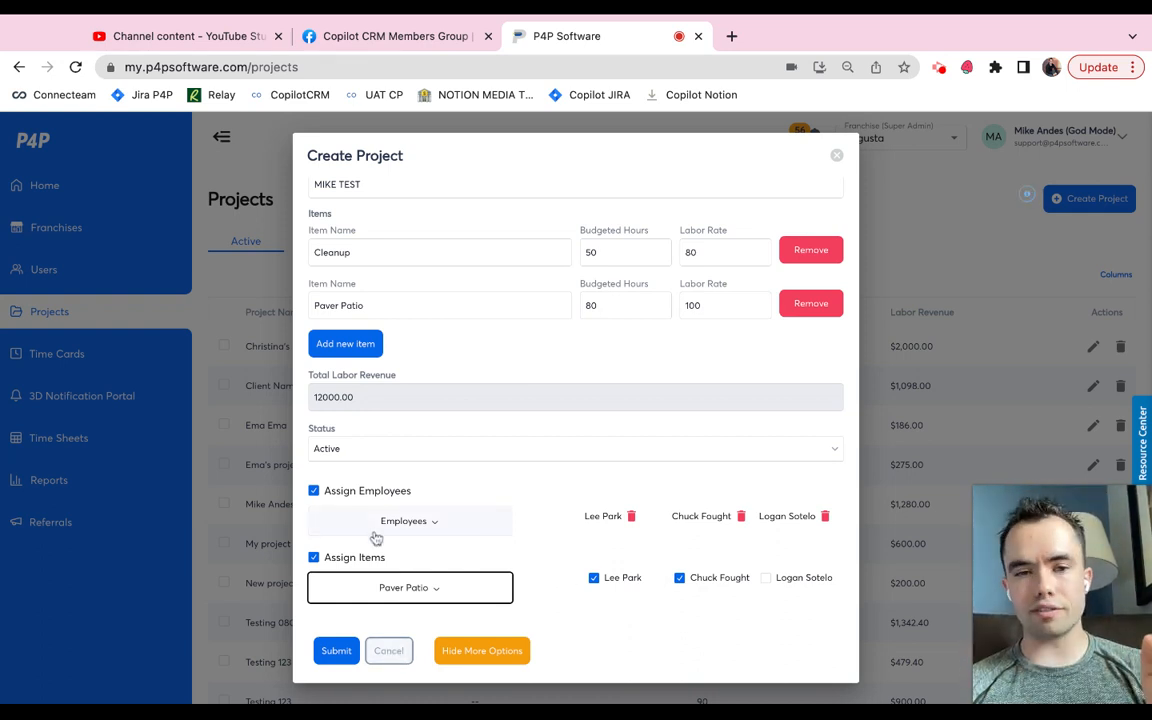
left_click(400, 653)
Go to Time Cards and add a project entry to the 2023-08-01 time card
left_click(85, 354)
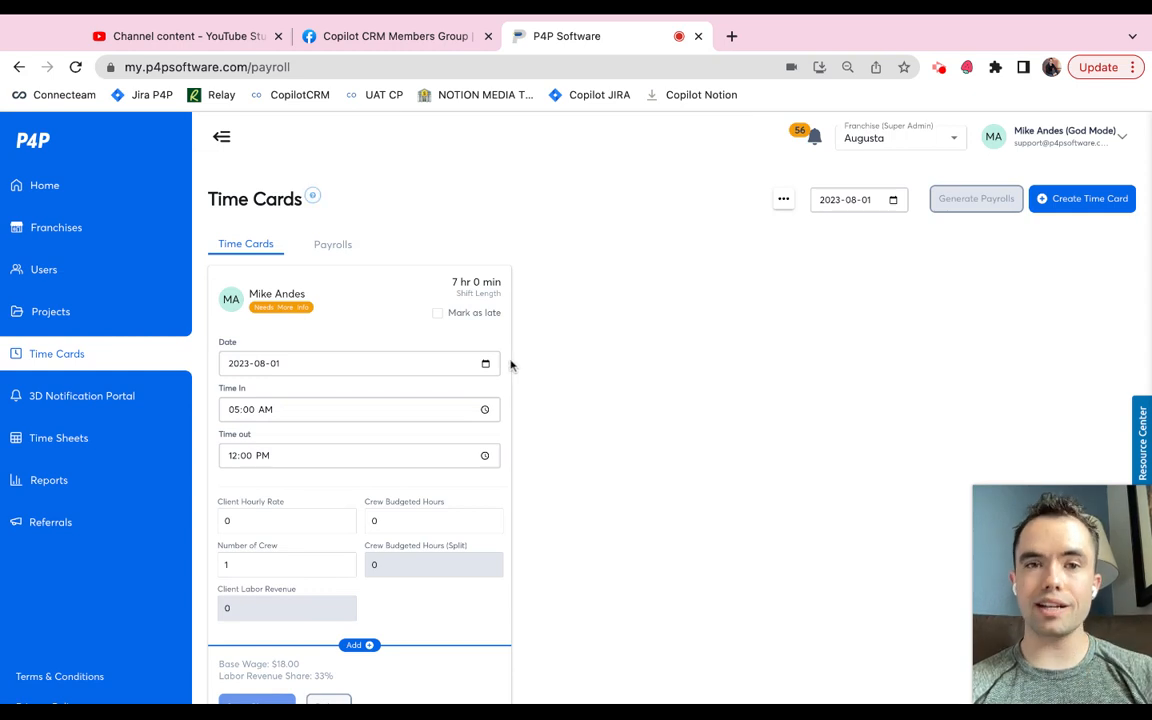
scroll(501, 329, "down", 1)
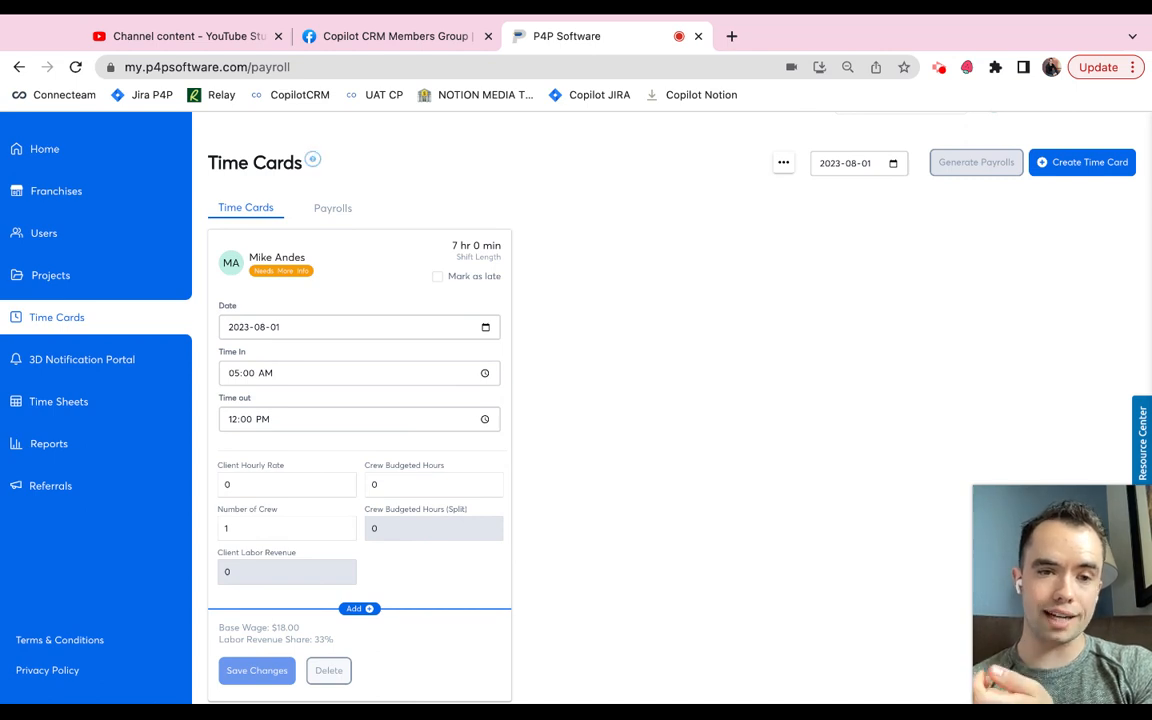
left_click(366, 612)
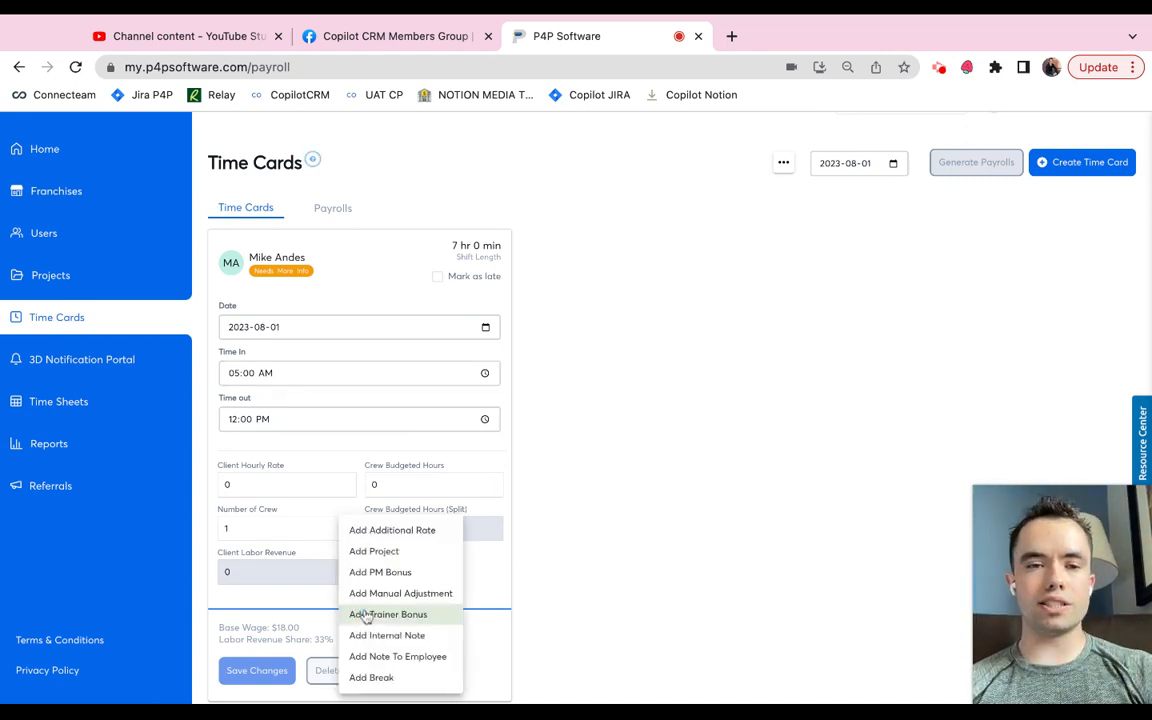
left_click(421, 556)
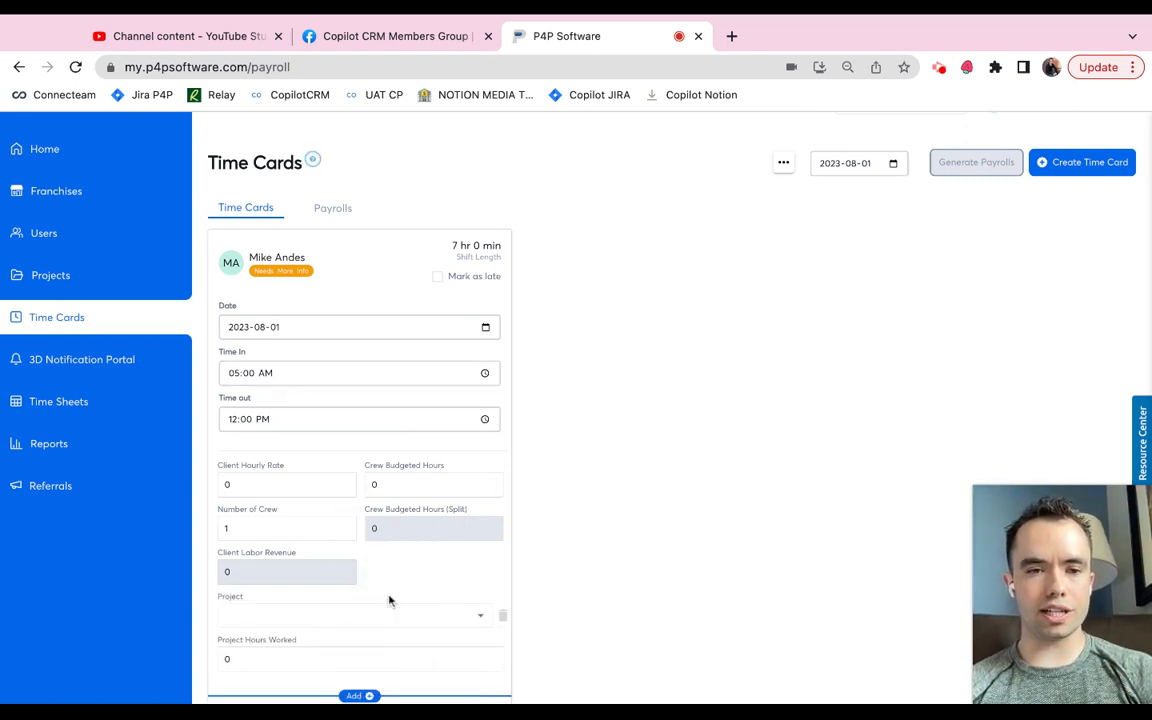
scroll(388, 600, "down", 2)
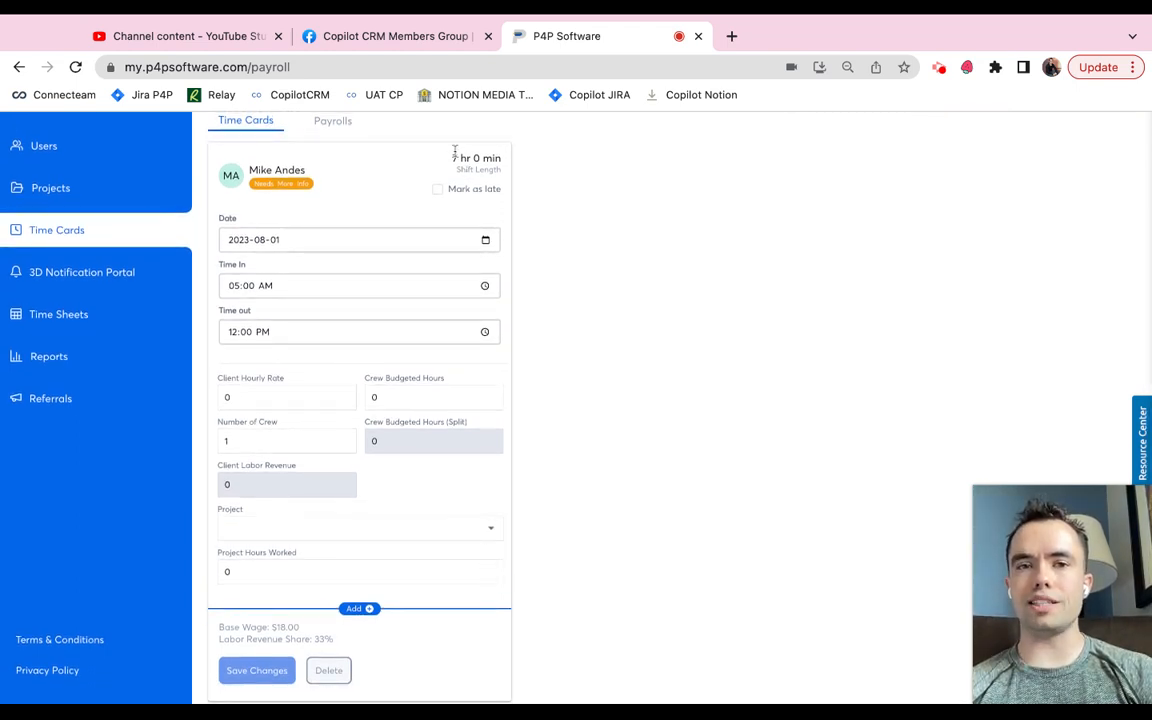
Examine the time card's shift length, project hours worked, client hourly rate, crew budgeted hours and number of crew
left_click_drag(452, 158, 502, 158)
left_click(280, 571)
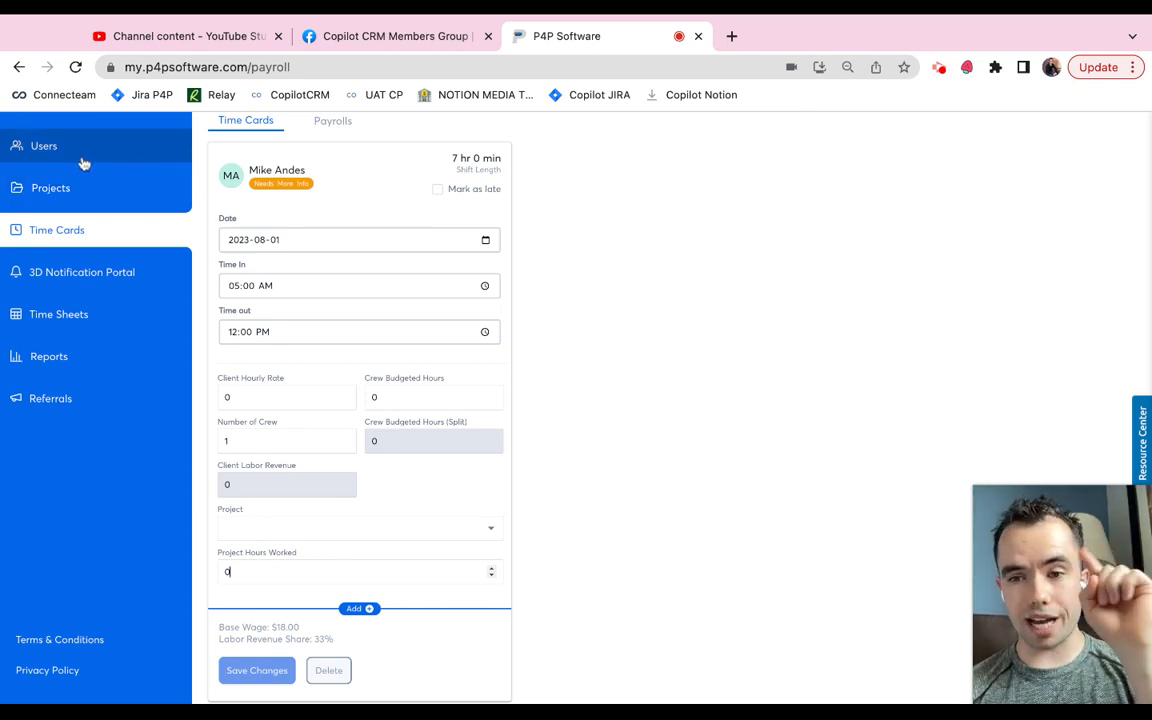
double_click(222, 569)
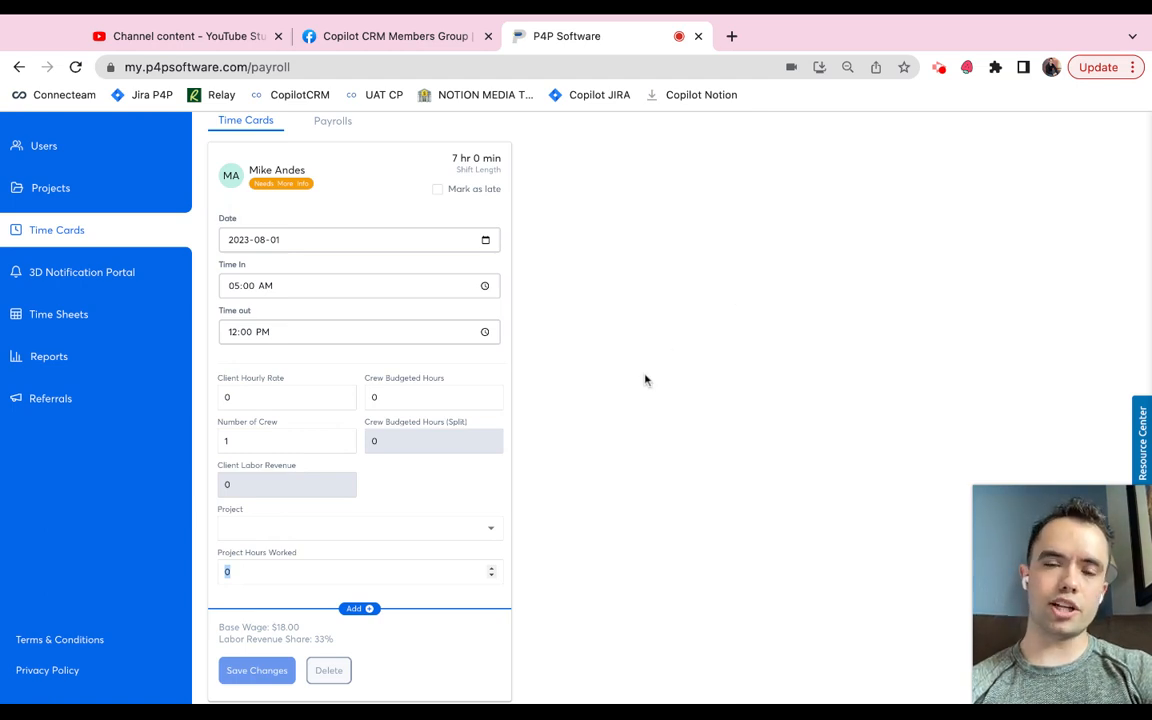
left_click(280, 397)
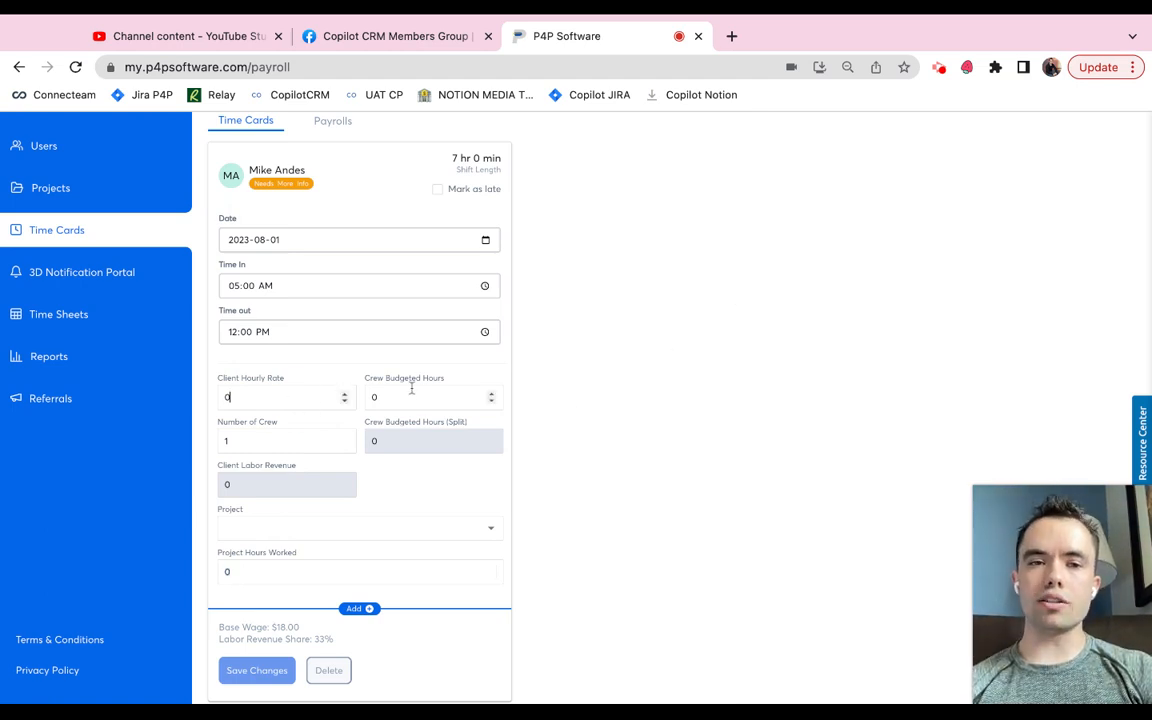
left_click(269, 397)
left_click(368, 398)
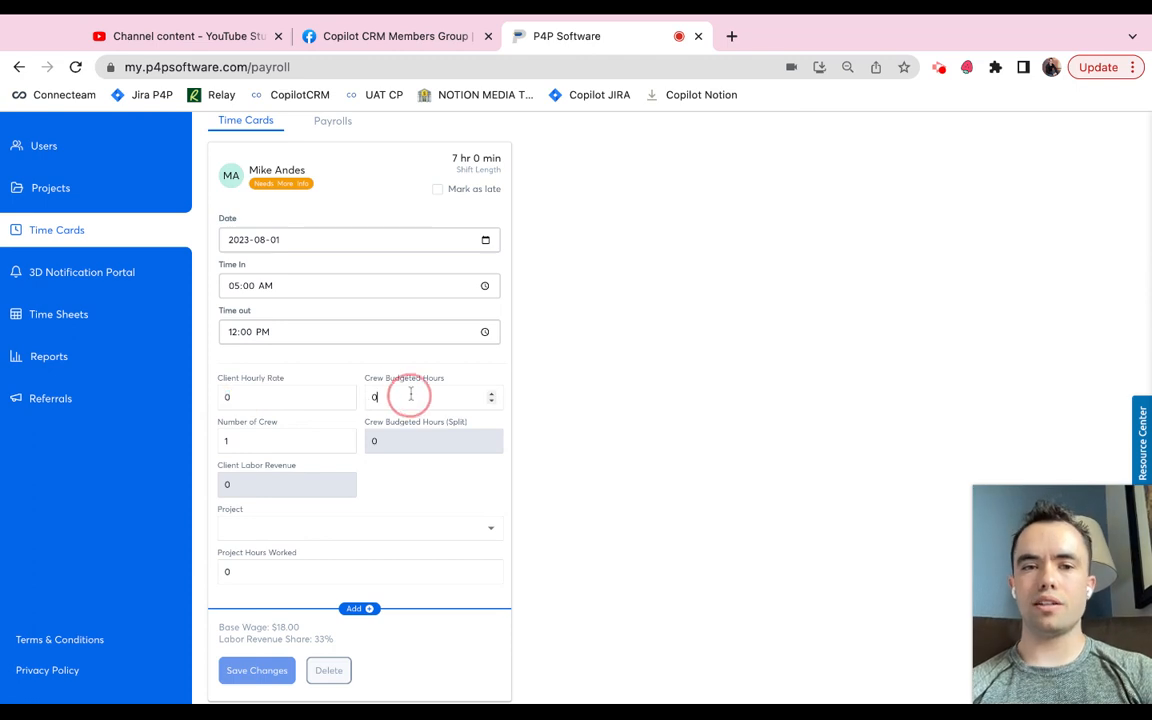
left_click(242, 442)
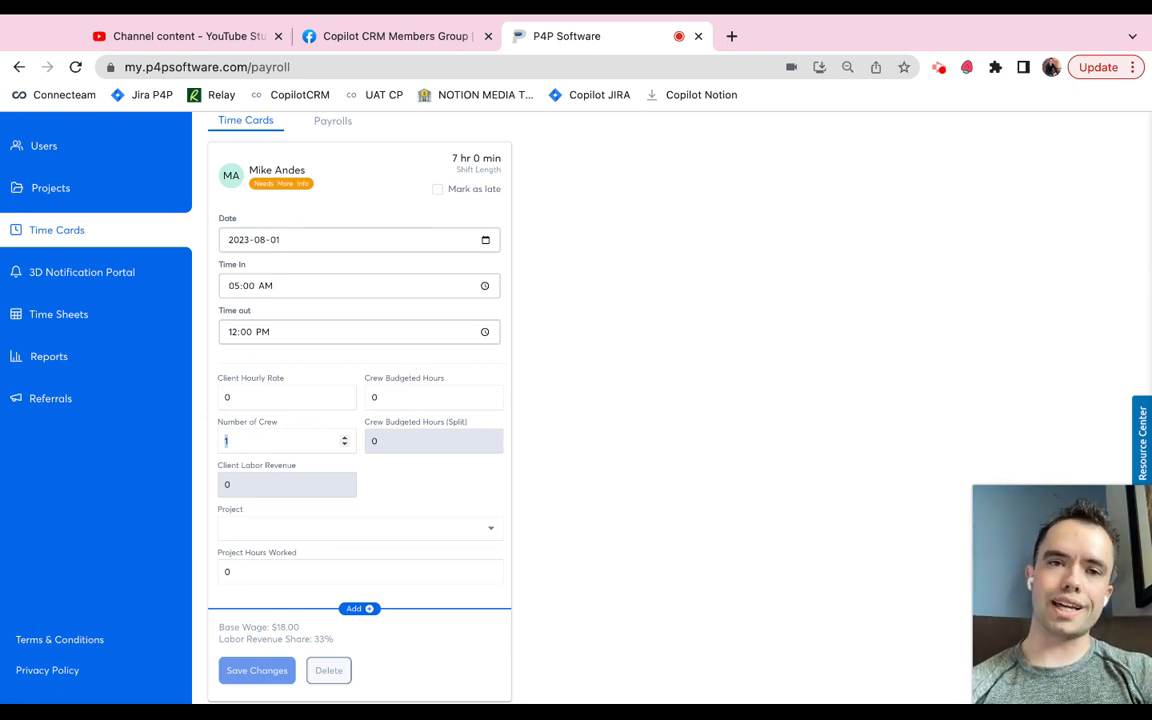
scroll(533, 420, "up", 2)
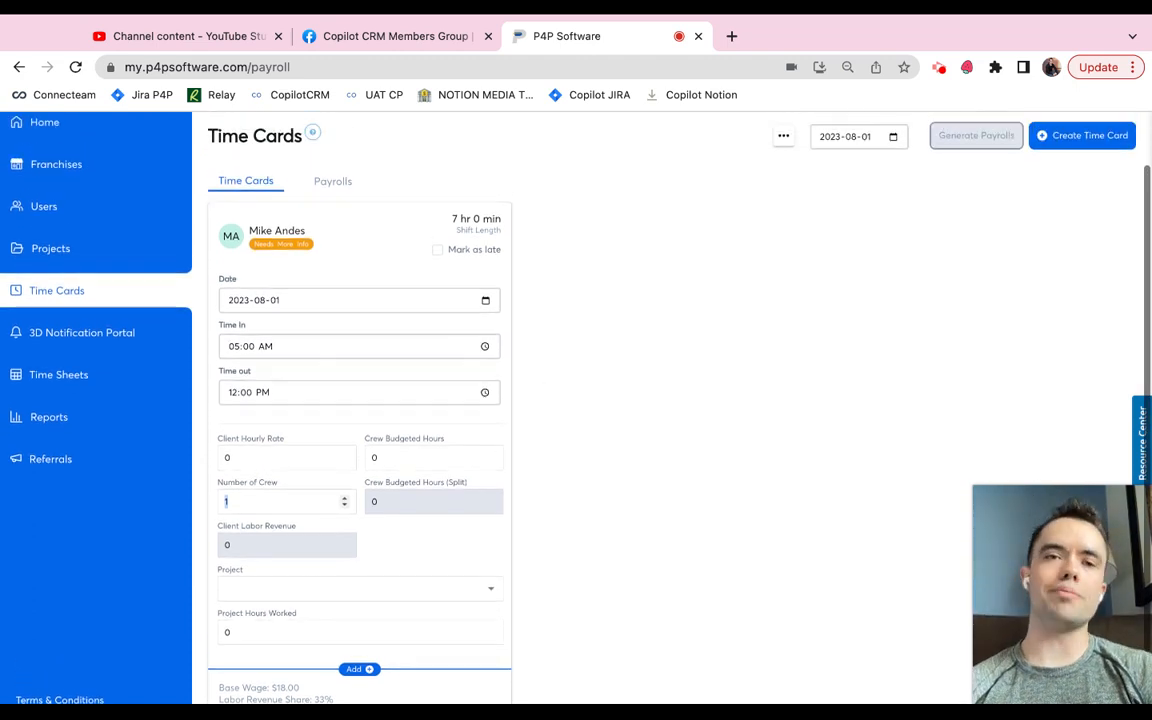